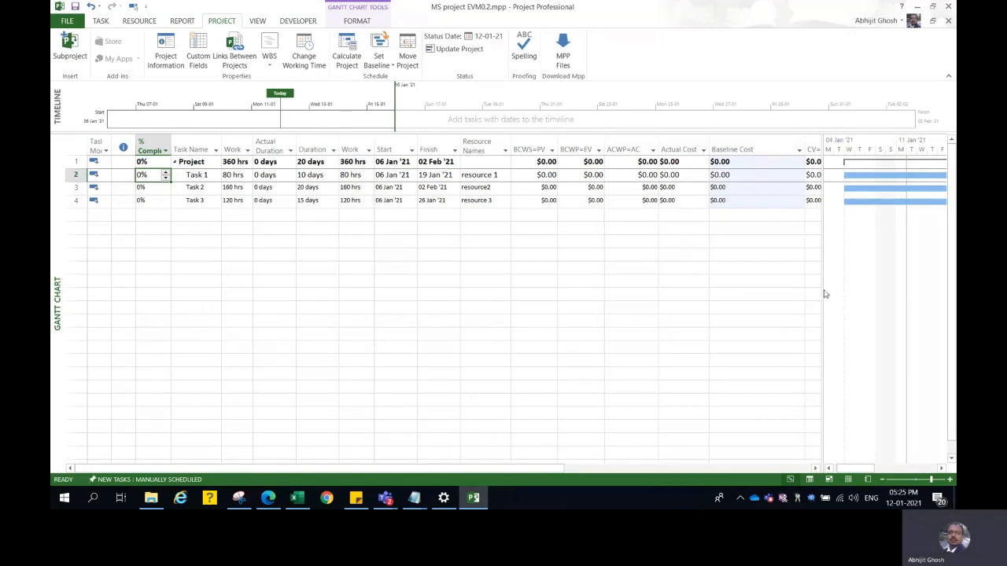
Widen the task table area over the Gantt bars and narrow the Baseline Cost and % Complete columns
{"action": "left_click_drag", "start_coordinate": [824, 294], "coordinate": [890, 288]}
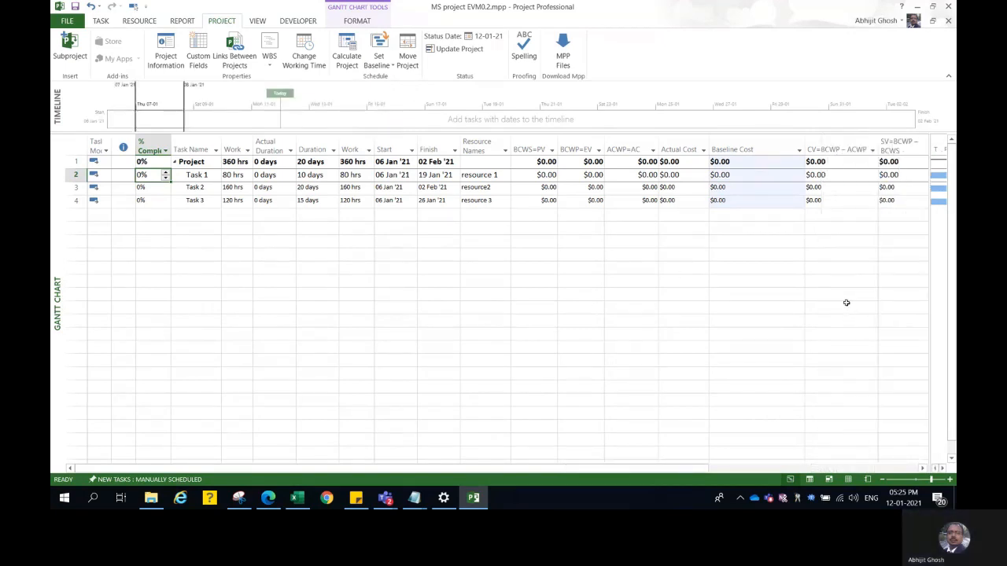
{"action": "left_click_drag", "start_coordinate": [803, 148], "coordinate": [769, 148]}
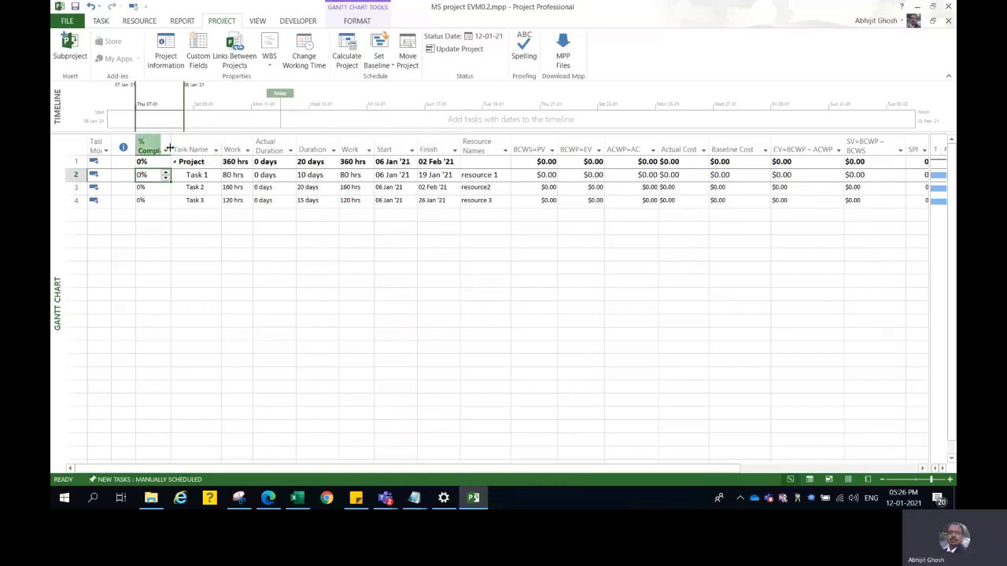
{"action": "left_click_drag", "start_coordinate": [172, 147], "coordinate": [163, 148]}
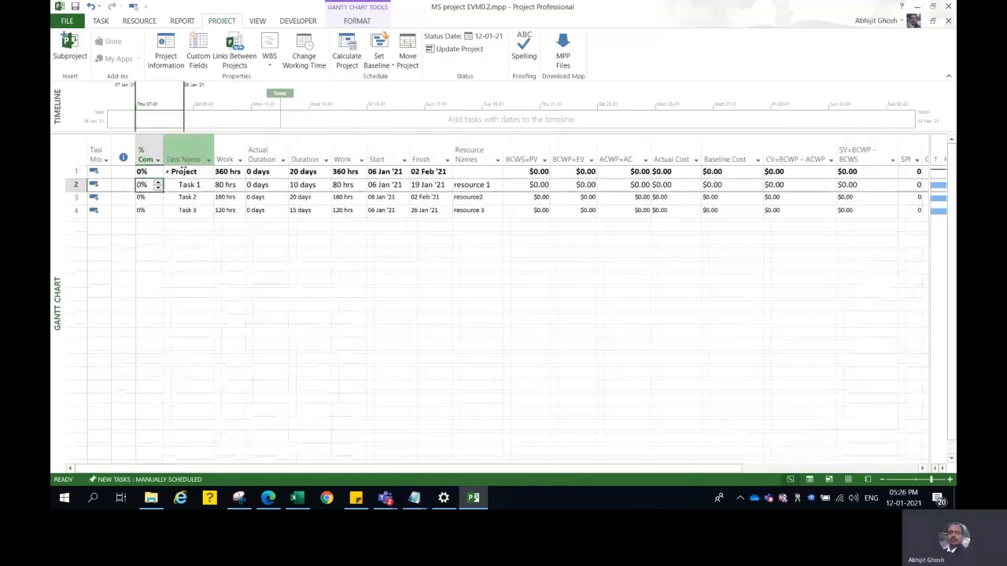
Insert a BCWS field column just before the existing BCWS=PV column
{"action": "right_click", "coordinate": [525, 154]}
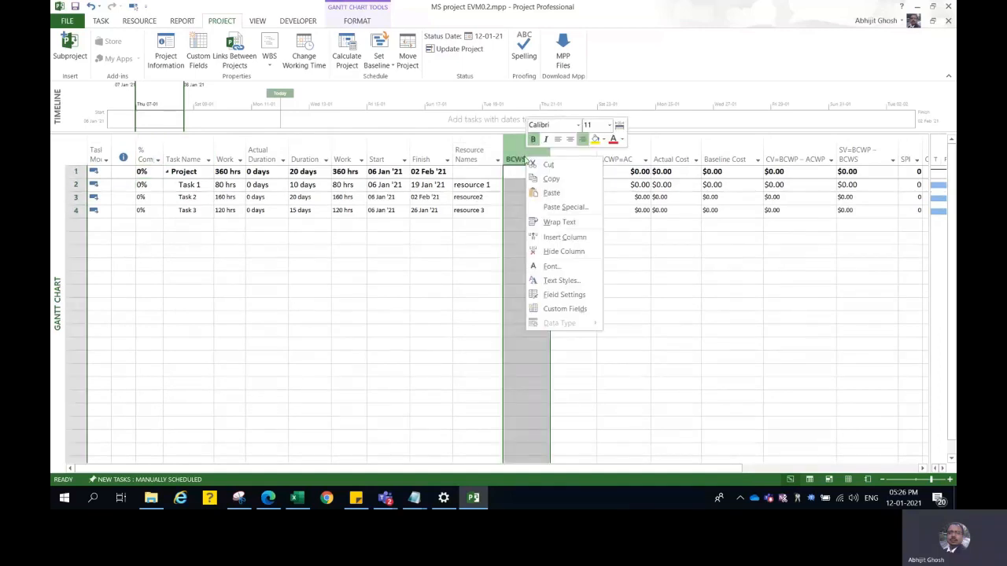
{"action": "left_click", "coordinate": [532, 238]}
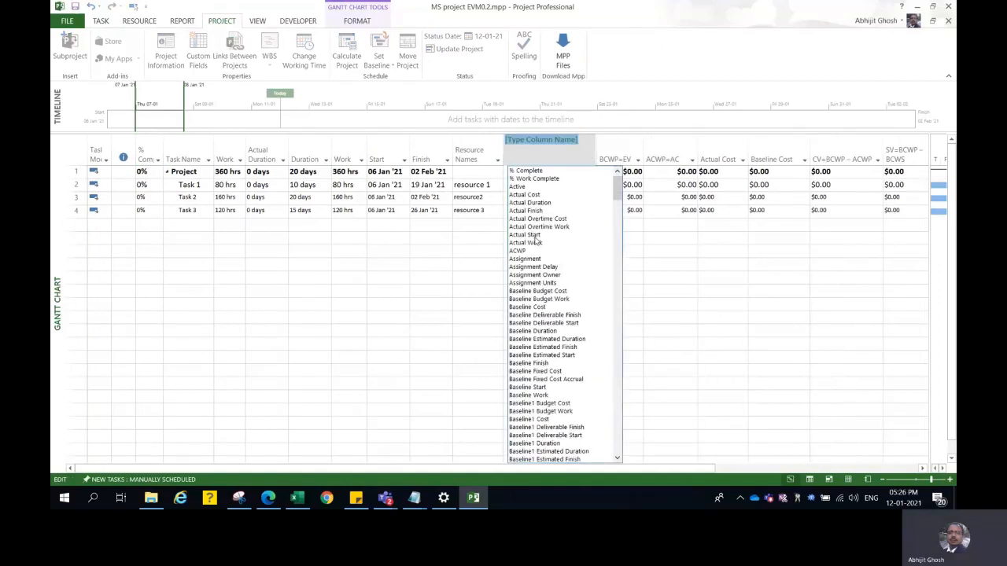
{"action": "type", "text": "BCWS"}
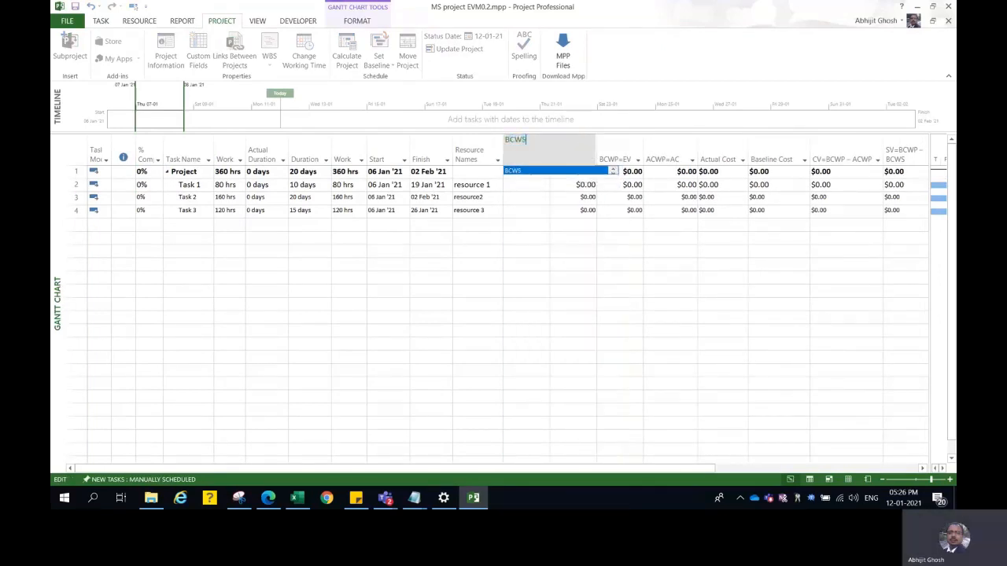
{"action": "left_click", "coordinate": [529, 170]}
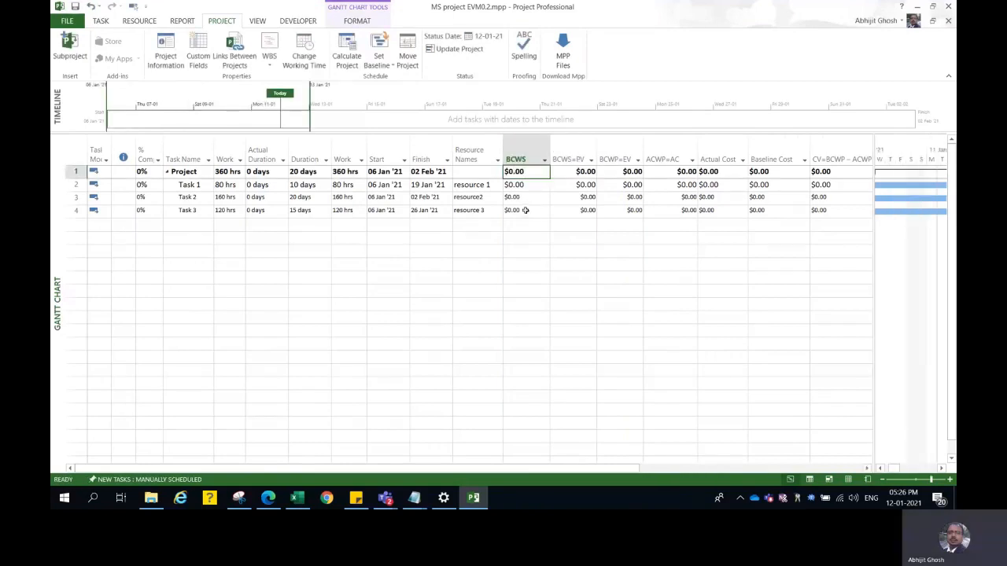
Set the title of the inserted BCWS column to "BCWS=PV" in its field settings
{"action": "left_click", "coordinate": [507, 159]}
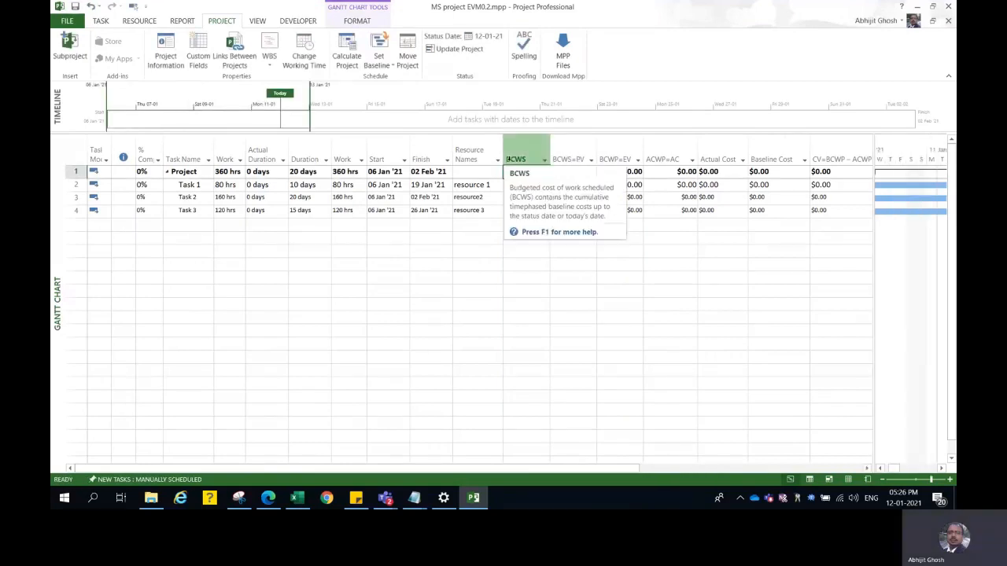
{"action": "right_click", "coordinate": [510, 161]}
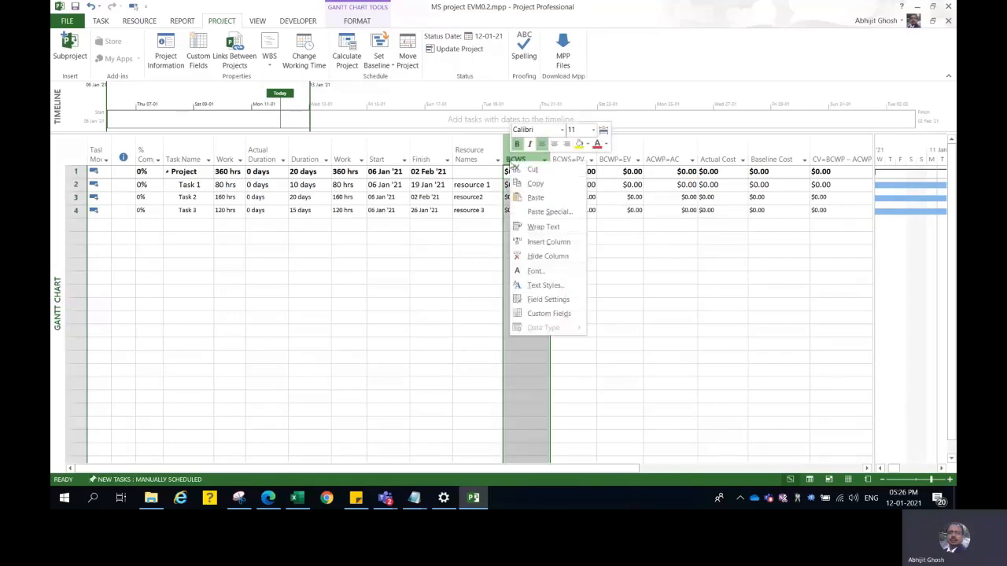
{"action": "left_click", "coordinate": [533, 301]}
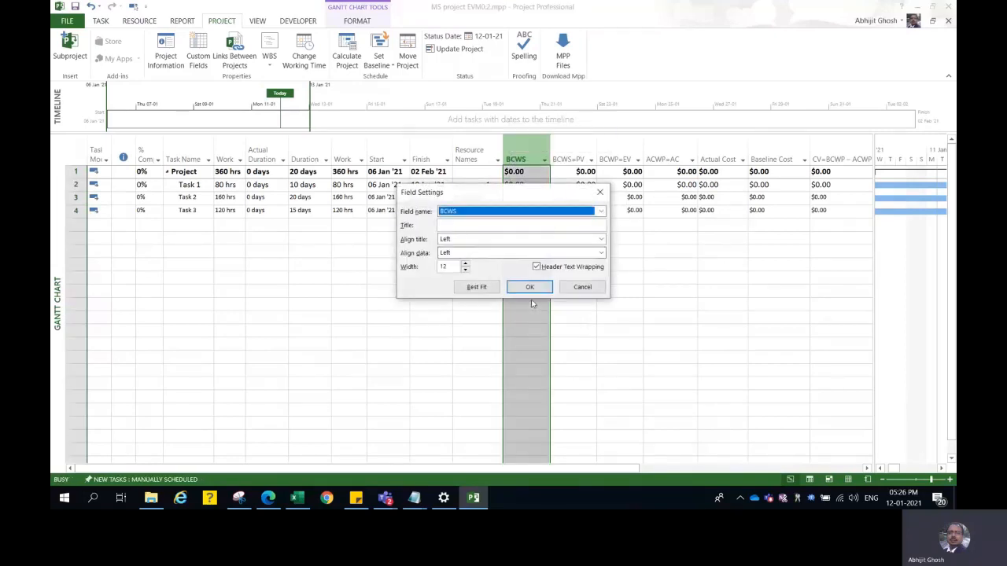
{"action": "left_click", "coordinate": [457, 225]}
{"action": "type", "text": "B"}
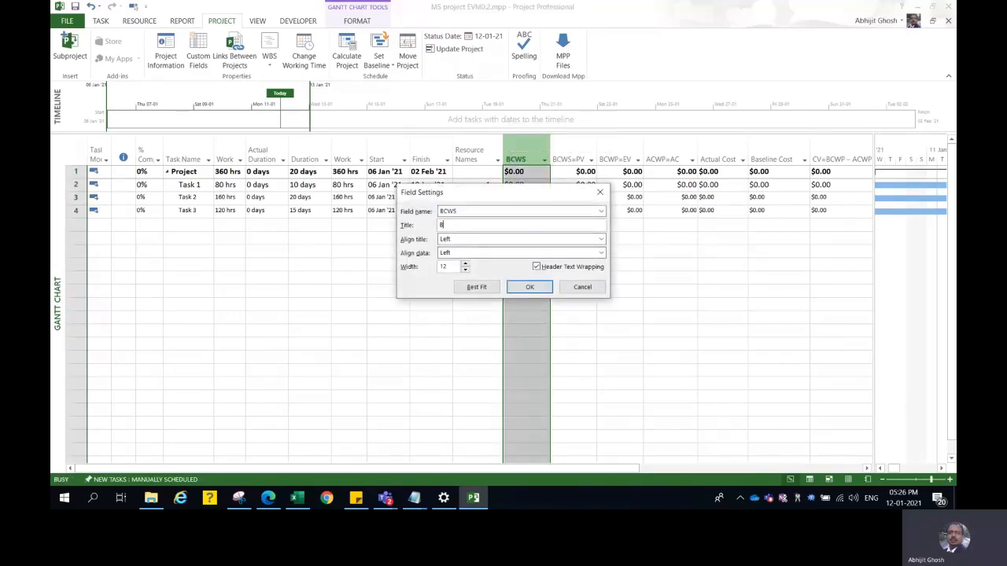
{"action": "type", "text": "CWS=PV"}
{"action": "left_click", "coordinate": [529, 286]}
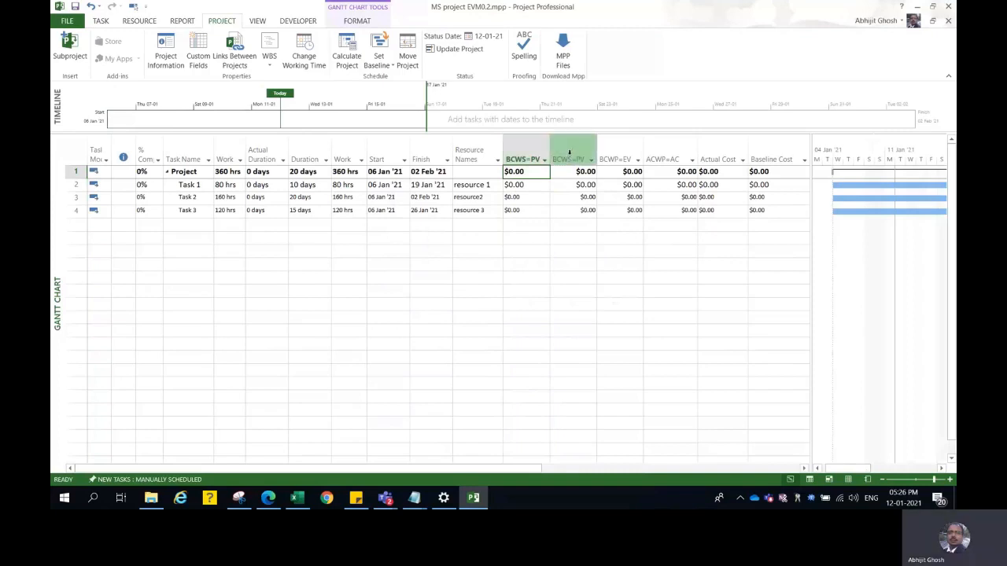
Hide the newly inserted, left-aligned duplicate of the BCWS=PV column
{"action": "right_click", "coordinate": [523, 158]}
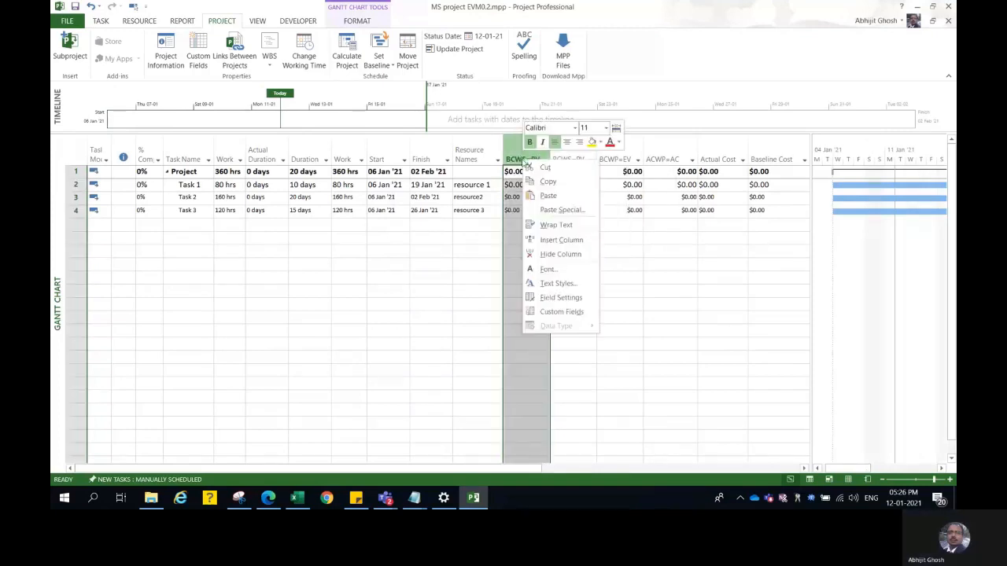
{"action": "left_click", "coordinate": [554, 253]}
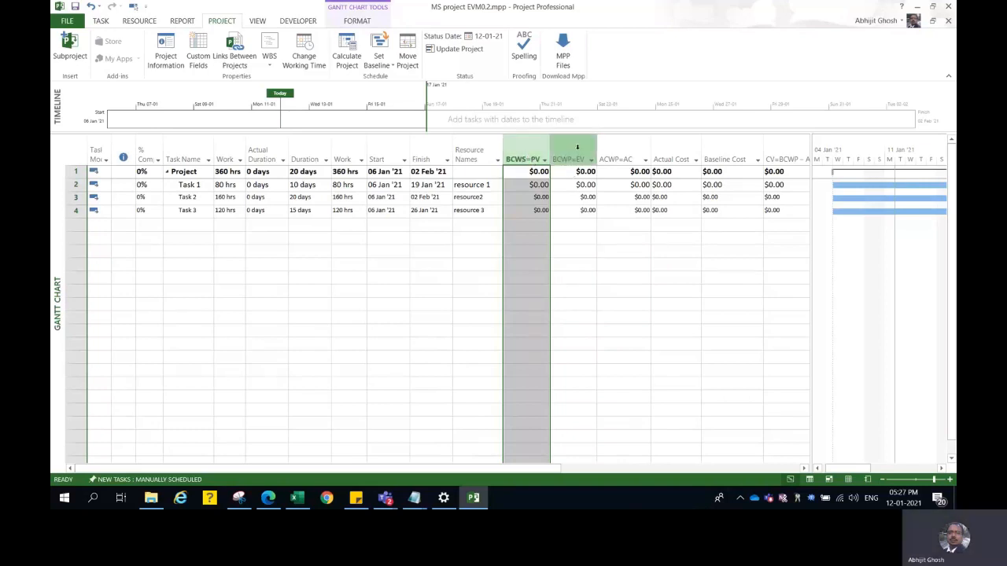
Review the earned value columns from BCWP=EV through CPI and fit the EAC column's width to its contents
{"action": "mouse_move", "coordinate": [576, 147]}
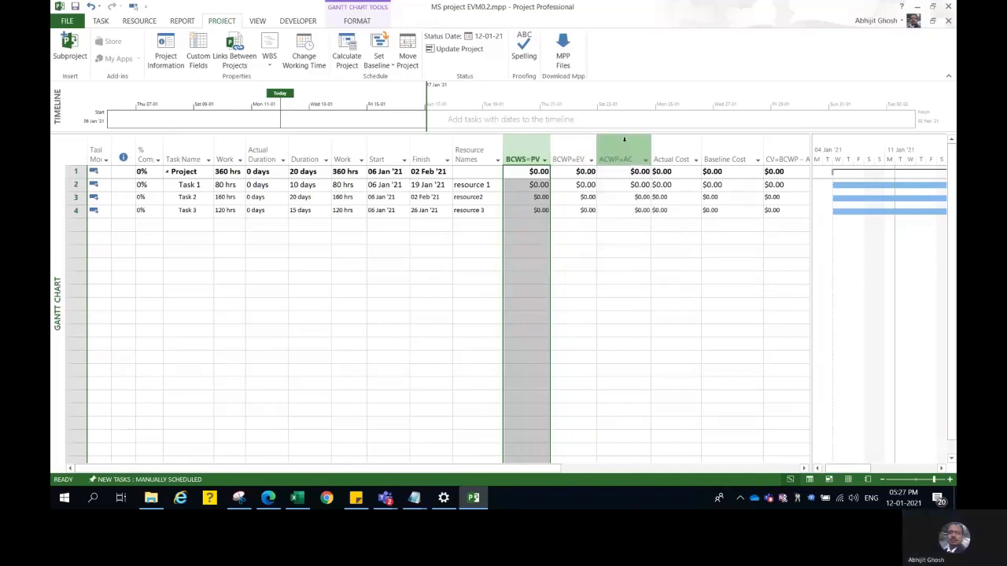
{"action": "mouse_move", "coordinate": [624, 139]}
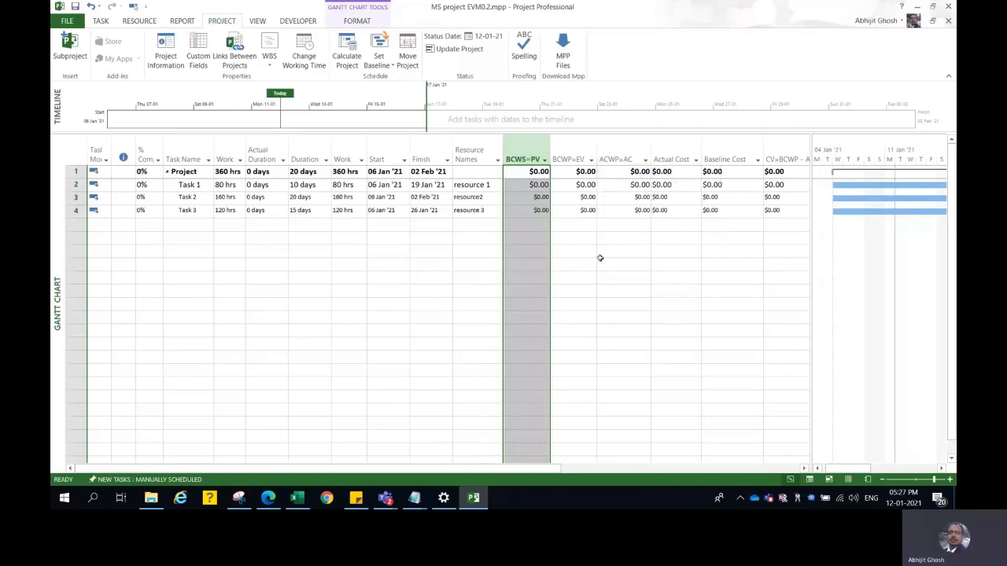
{"action": "mouse_move", "coordinate": [733, 156]}
{"action": "left_click", "coordinate": [805, 469]}
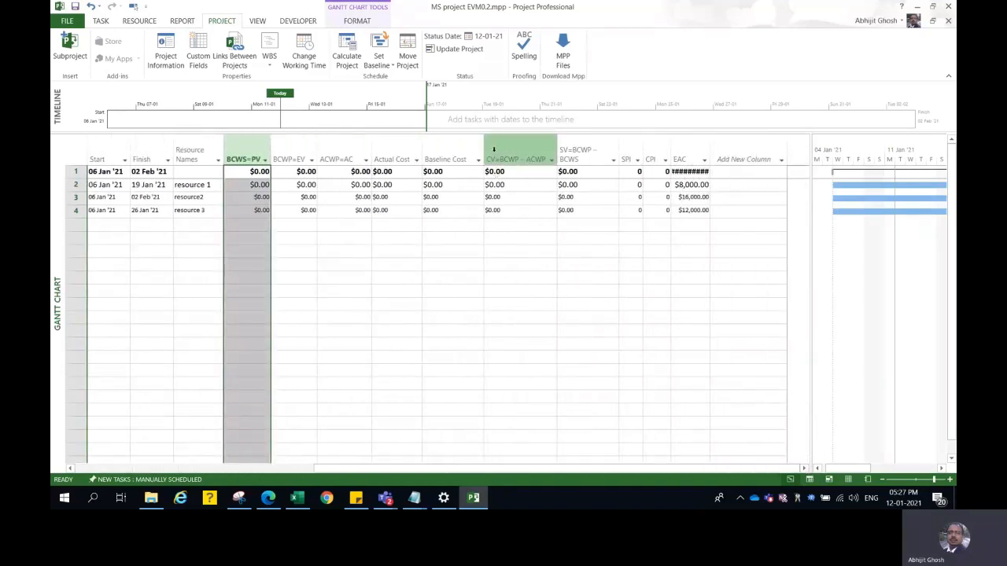
{"action": "mouse_move", "coordinate": [494, 149]}
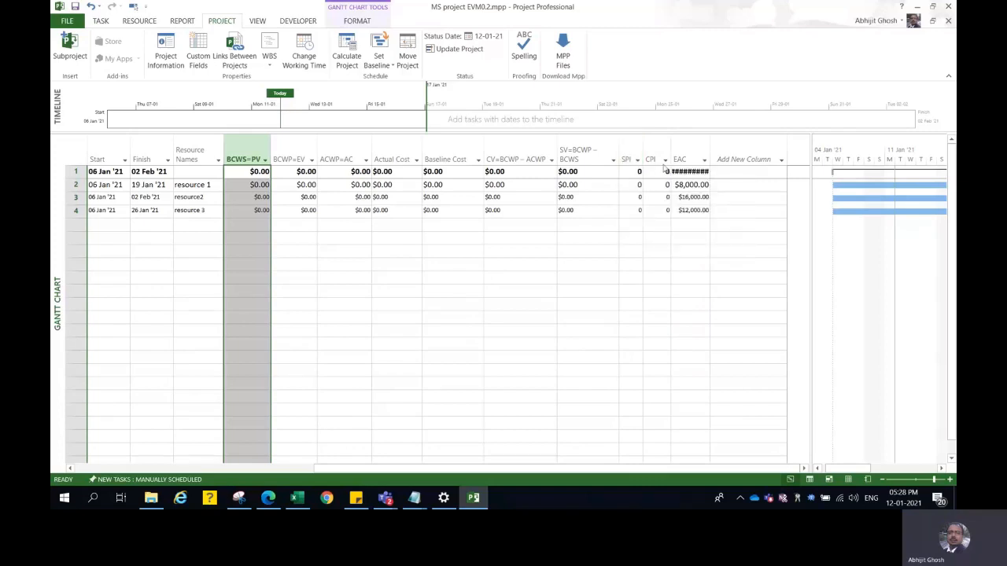
{"action": "mouse_move", "coordinate": [653, 149]}
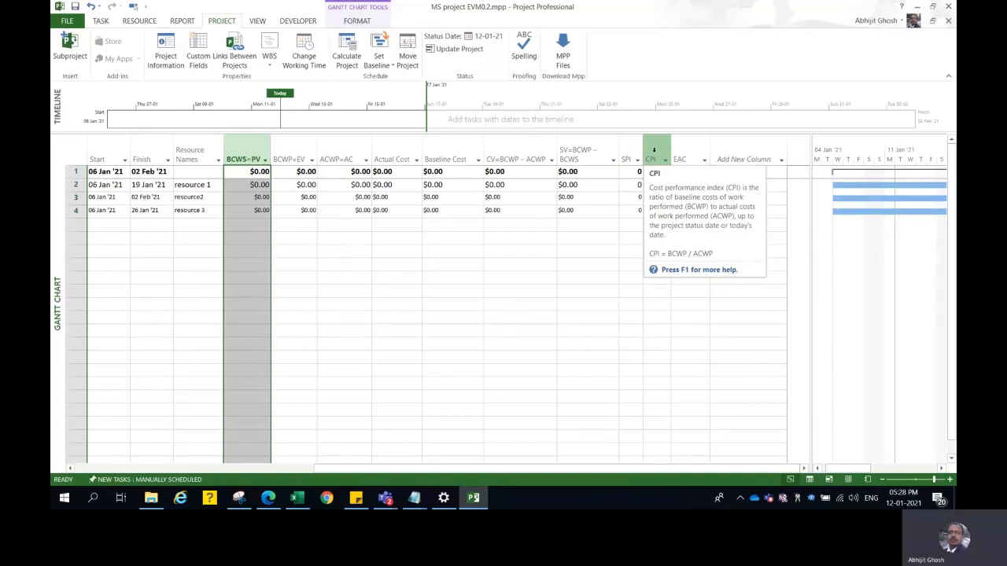
{"action": "double_click", "coordinate": [711, 153]}
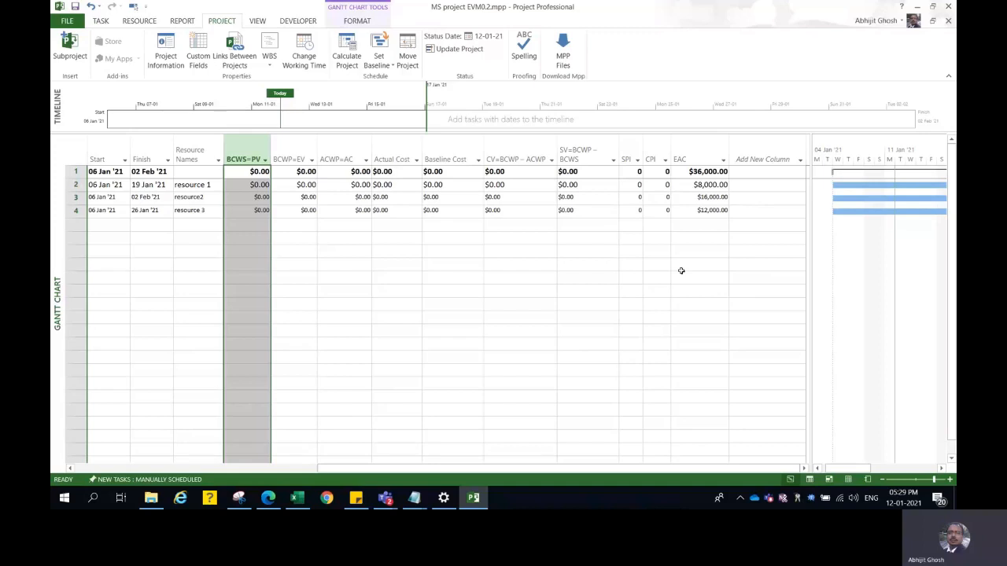
Examine the resources' standard rates in the Resource Sheet view, and return to the Gantt Chart view
{"action": "left_click_drag", "start_coordinate": [557, 470], "coordinate": [305, 467]}
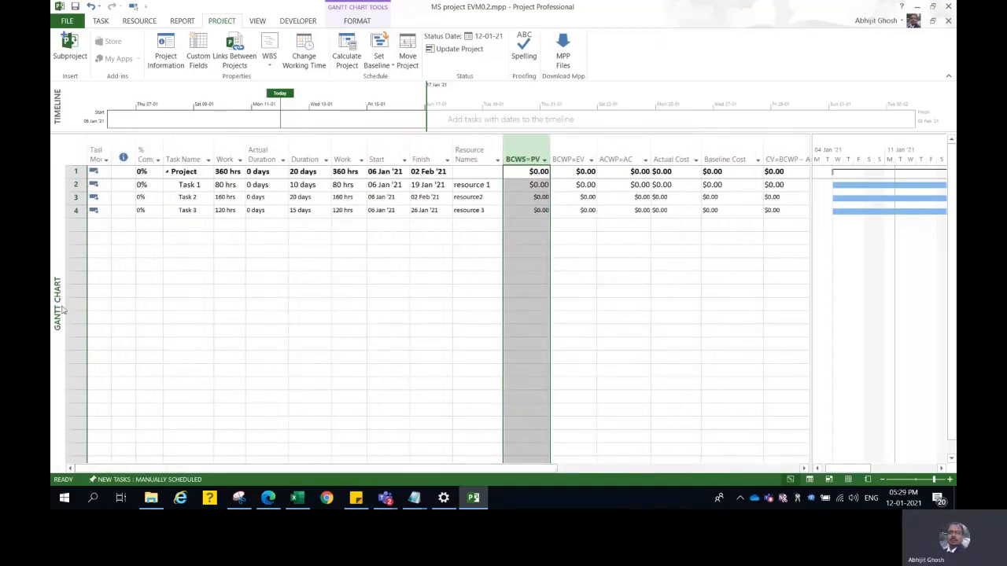
{"action": "right_click", "coordinate": [57, 311]}
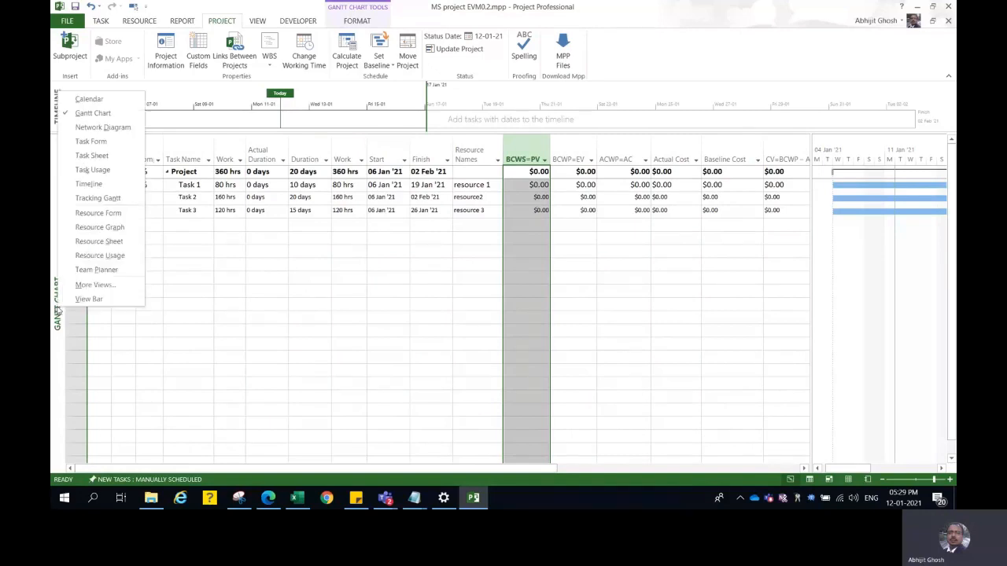
{"action": "left_click", "coordinate": [94, 241]}
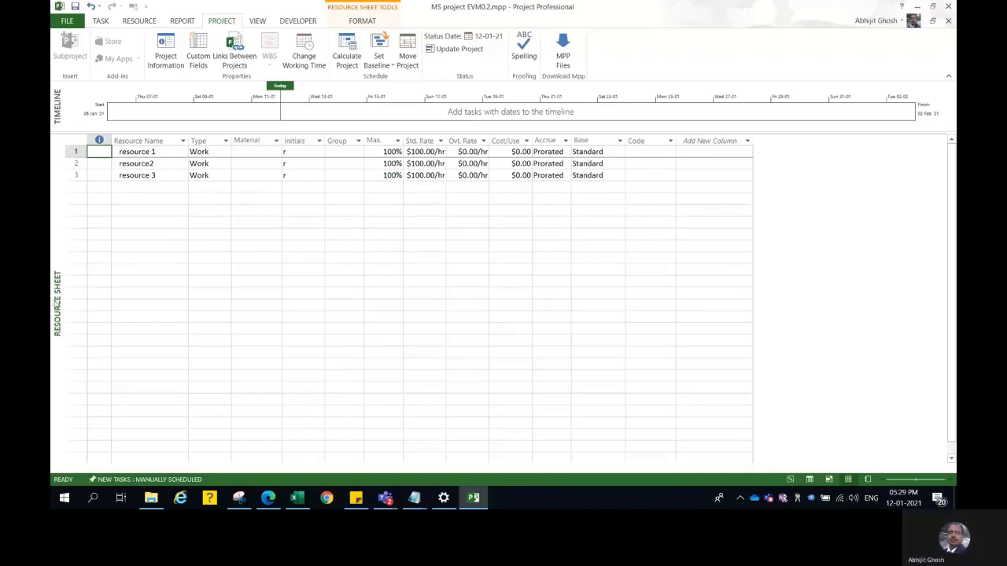
{"action": "right_click", "coordinate": [58, 306]}
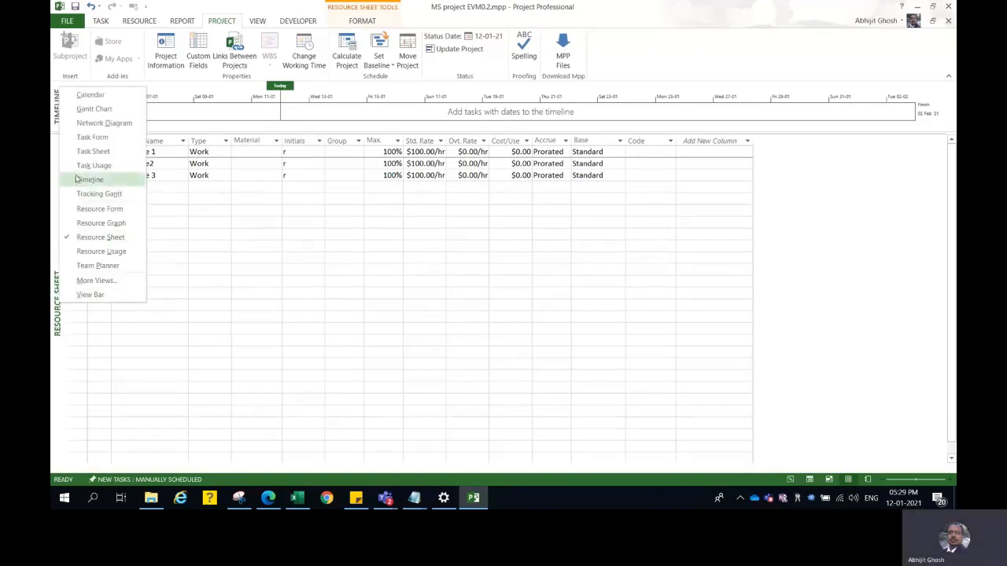
{"action": "left_click", "coordinate": [90, 111]}
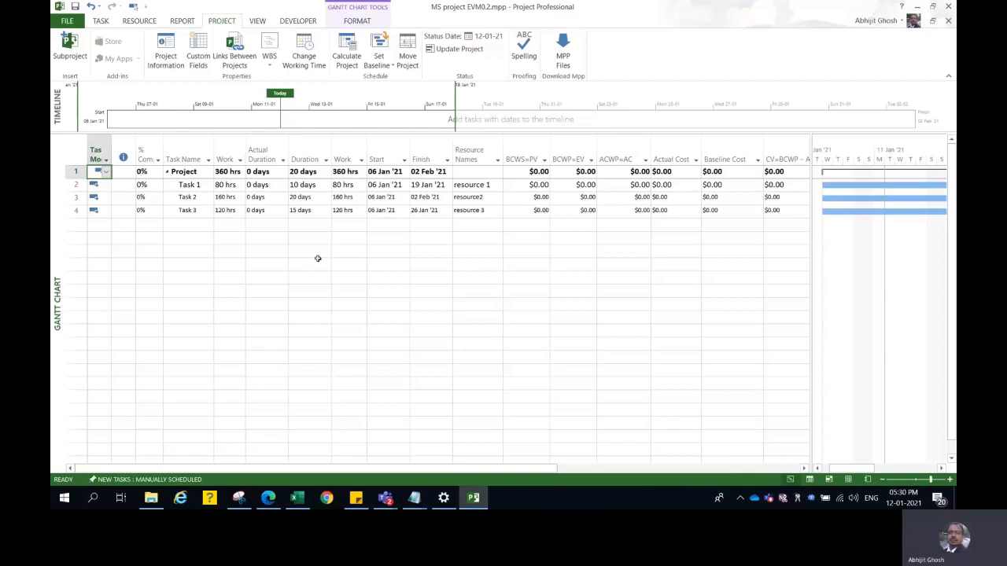
Check the start, current and status dates in the project information, and close it without changes
{"action": "left_click", "coordinate": [160, 56]}
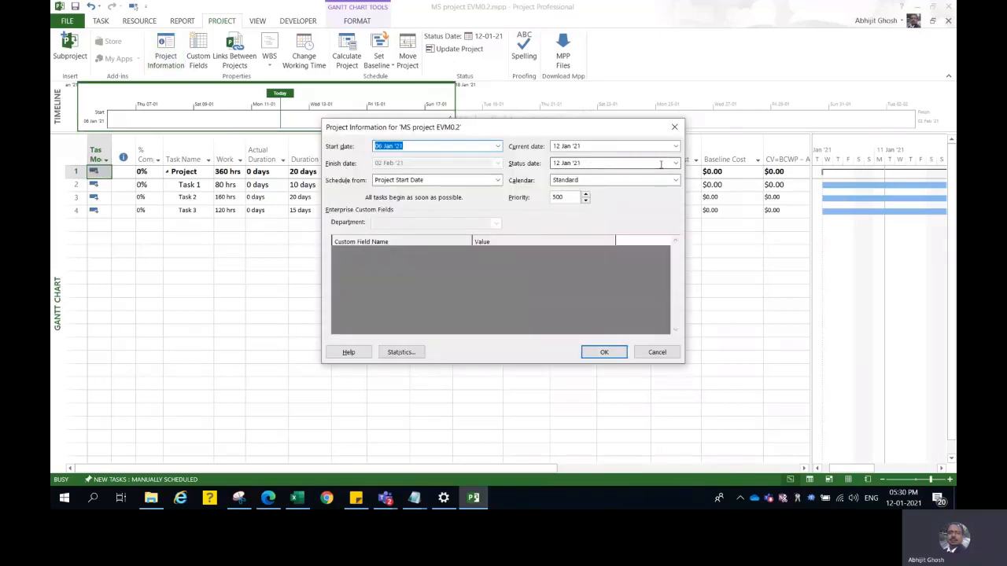
{"action": "left_click", "coordinate": [675, 164]}
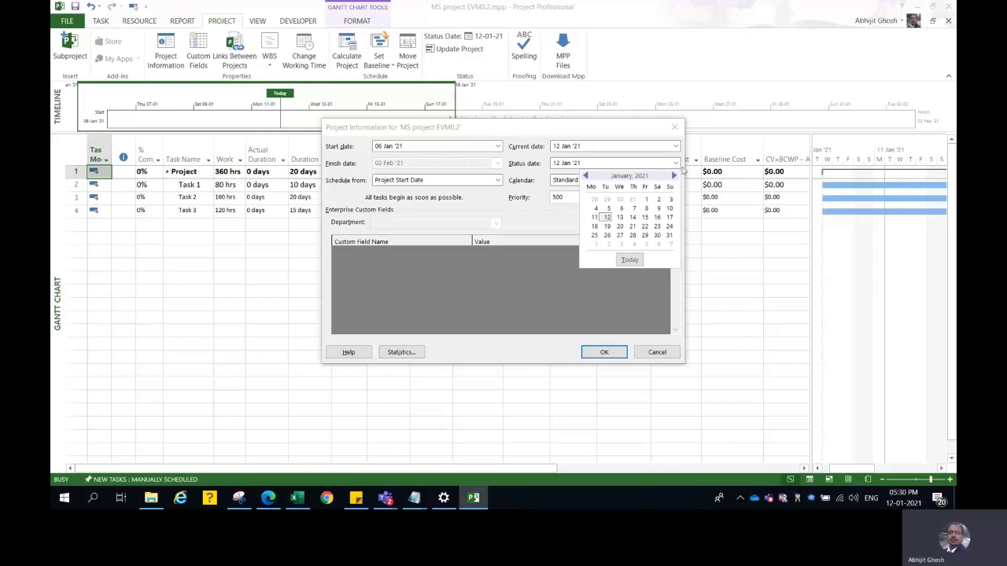
{"action": "left_click", "coordinate": [674, 355]}
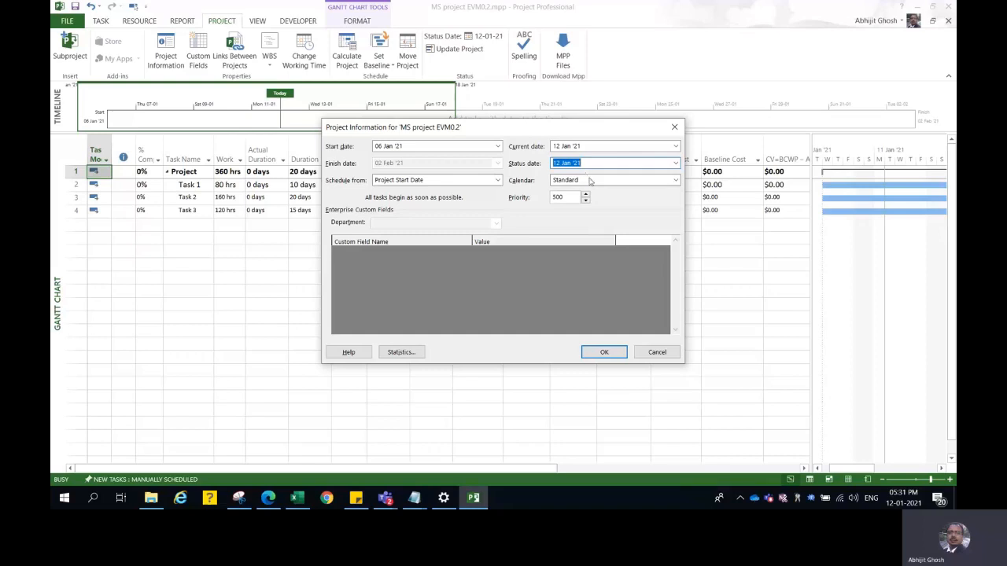
{"action": "left_click", "coordinate": [649, 351]}
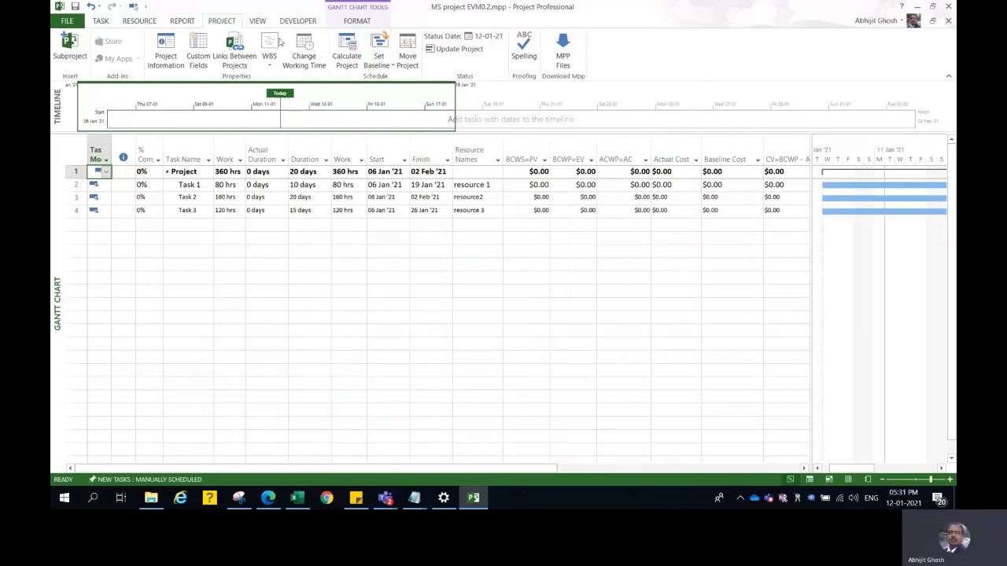
Set the baseline named Baseline for the entire project
{"action": "left_click", "coordinate": [386, 67]}
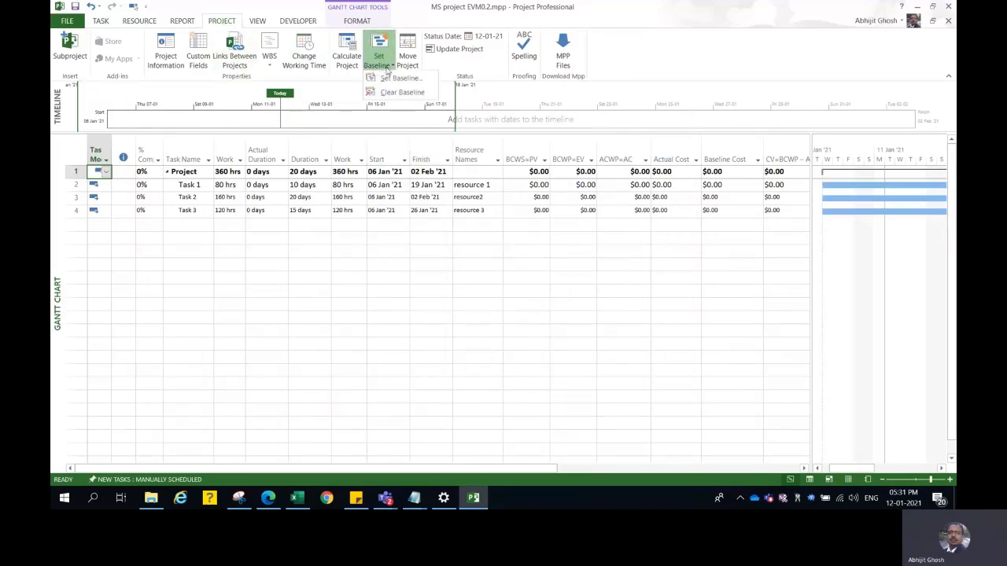
{"action": "left_click", "coordinate": [386, 79]}
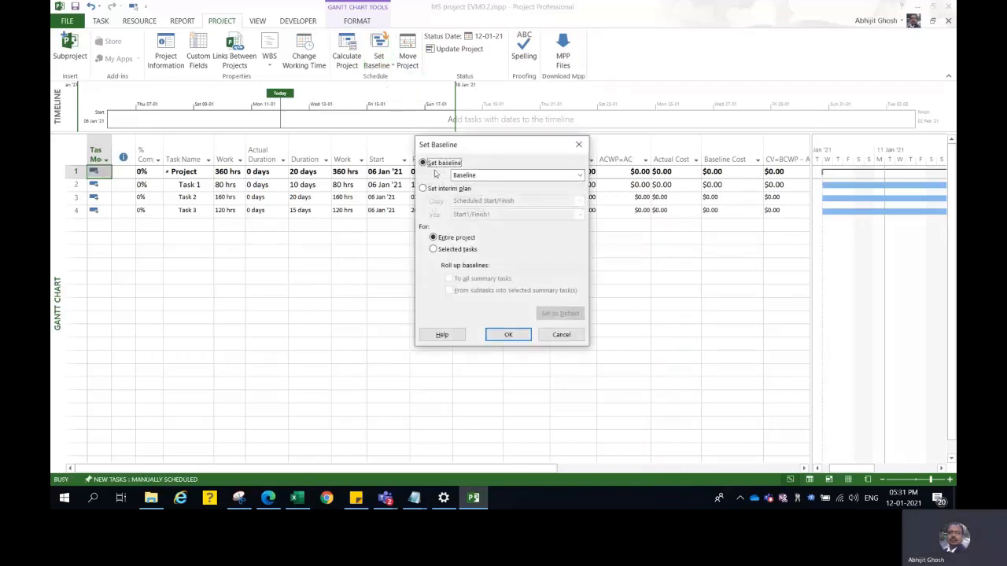
{"action": "left_click", "coordinate": [506, 337]}
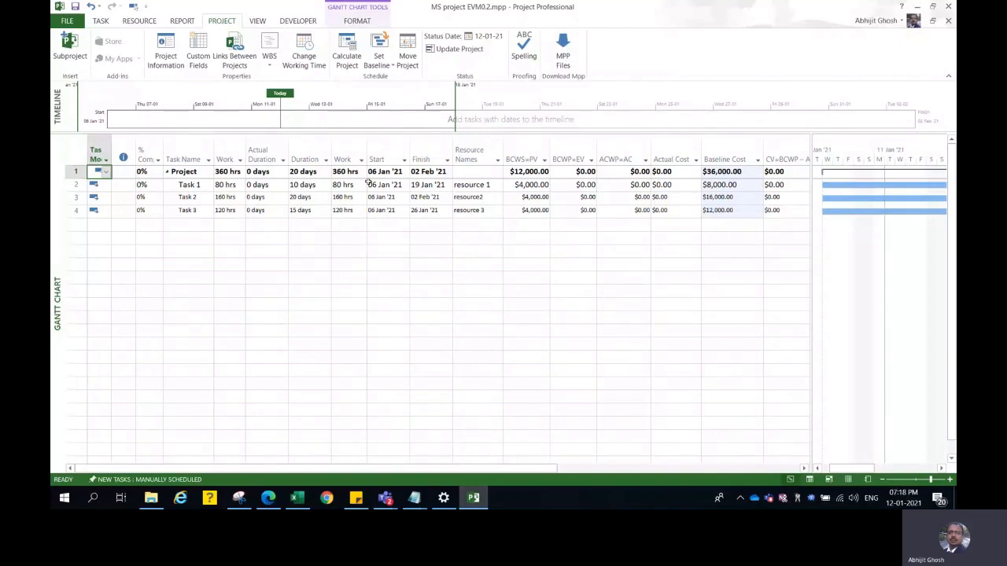
Recheck the status date in the project information, close it unchanged, and select Task 1's start date
{"action": "left_click", "coordinate": [166, 59]}
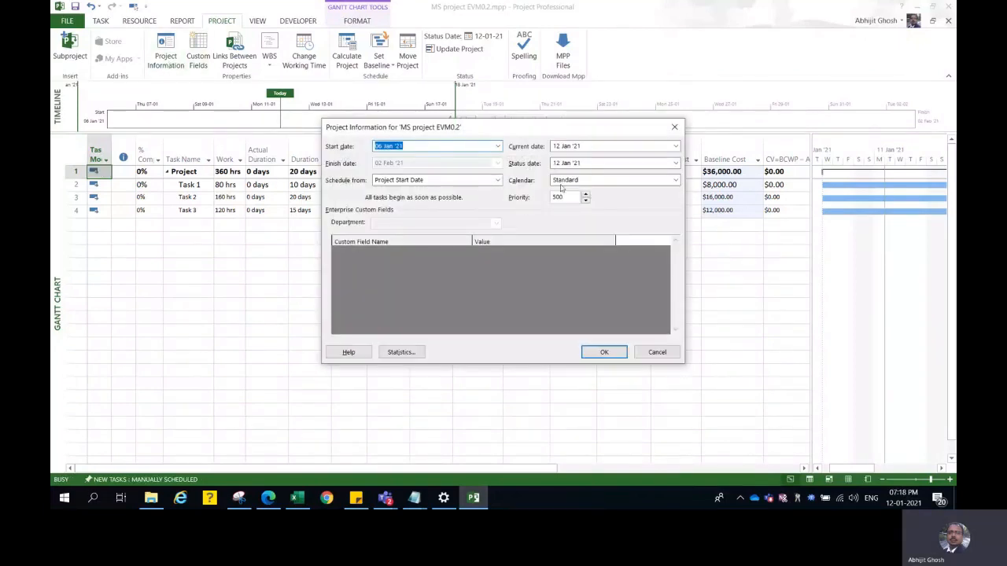
{"action": "left_click", "coordinate": [648, 351]}
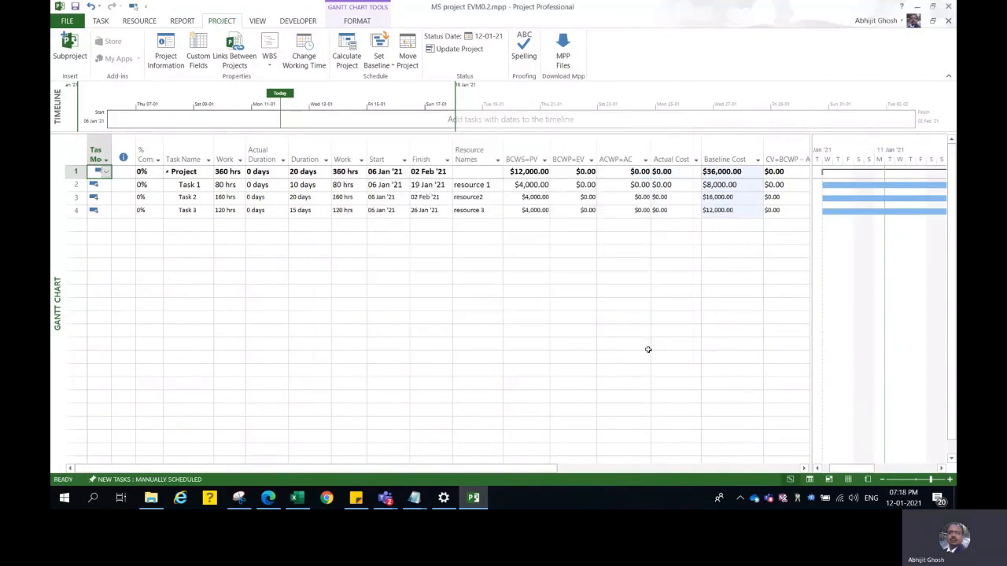
{"action": "left_click", "coordinate": [377, 189]}
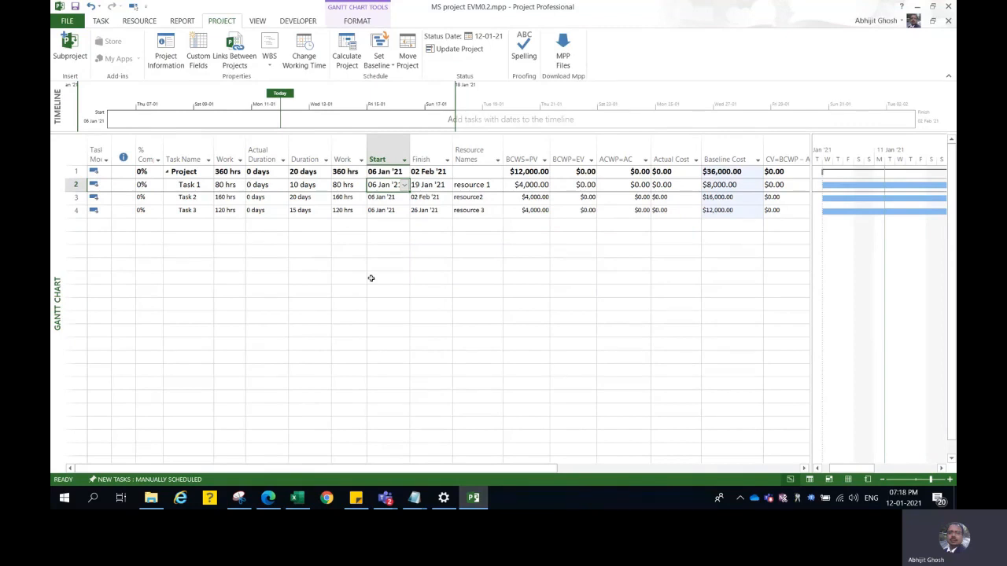
Check the January 2021 system calendar for the days up to the status date, and select Task 1's BCWS planned value
{"action": "left_click", "coordinate": [902, 505]}
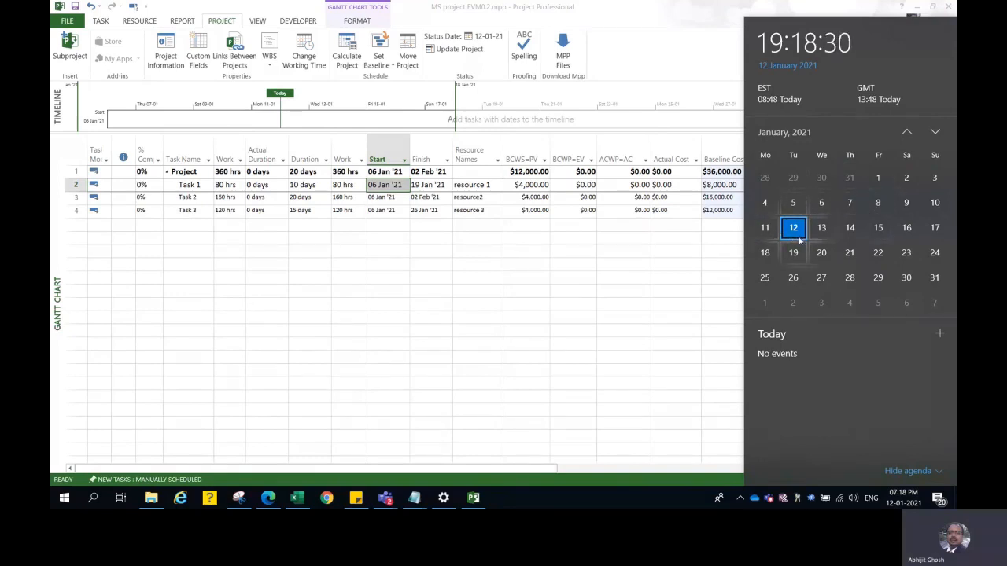
{"action": "left_click", "coordinate": [524, 211]}
{"action": "left_click", "coordinate": [525, 187]}
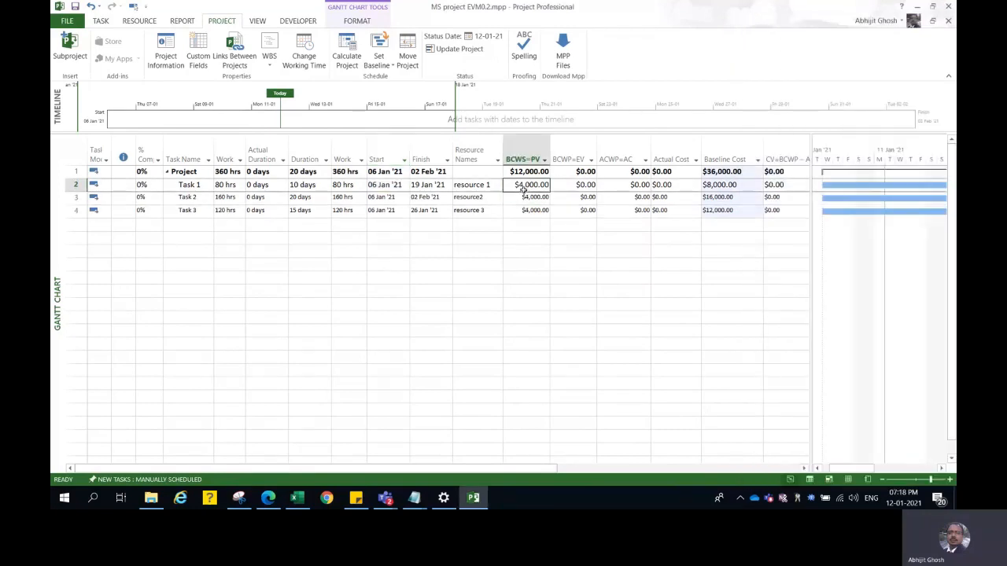
Switch to the evm calculations.xlsx workbook in Excel, examine the BCWS planned value formula in I8, and return to the project plan
{"action": "left_click", "coordinate": [297, 498]}
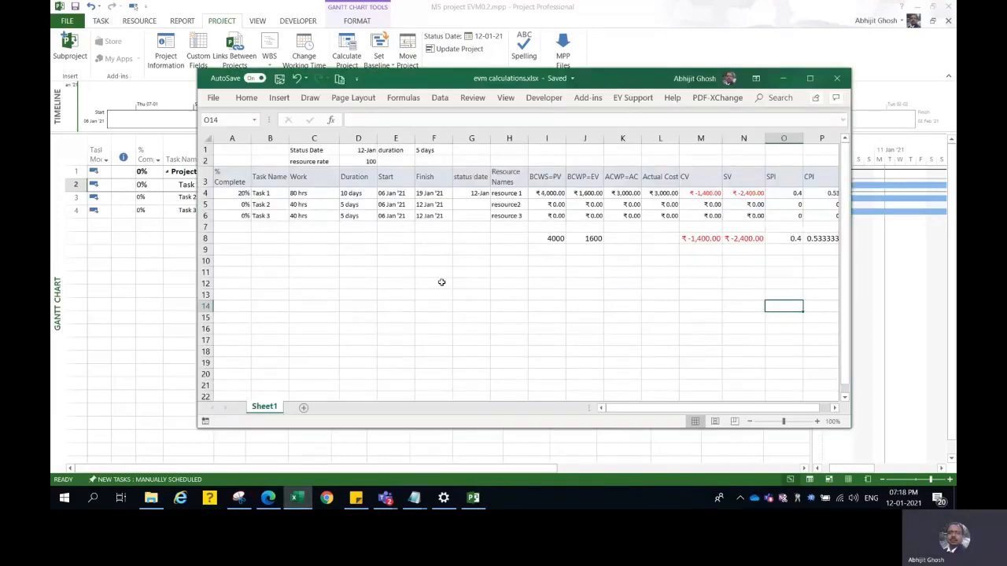
{"action": "left_click", "coordinate": [550, 193]}
{"action": "left_click", "coordinate": [550, 237]}
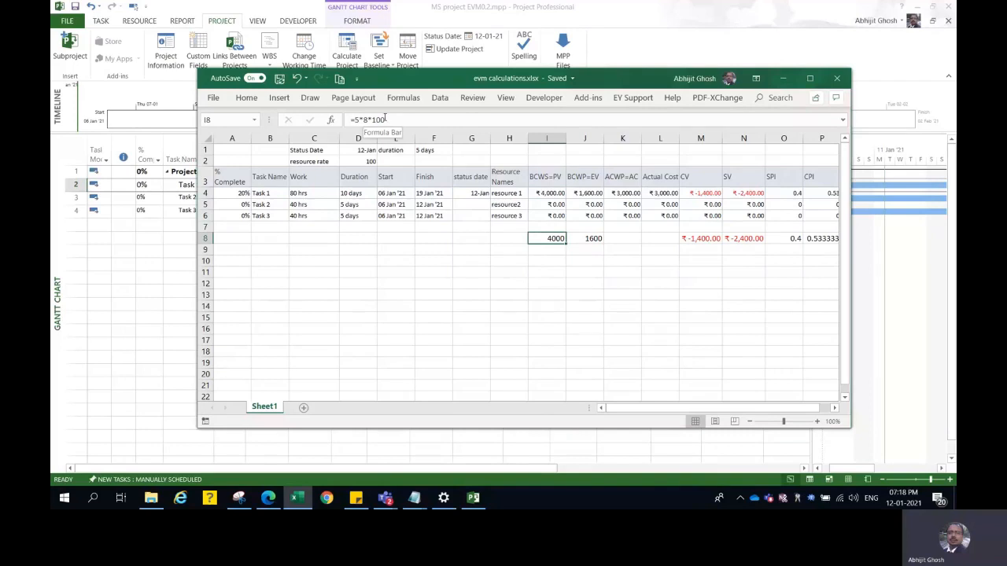
{"action": "left_click", "coordinate": [783, 83]}
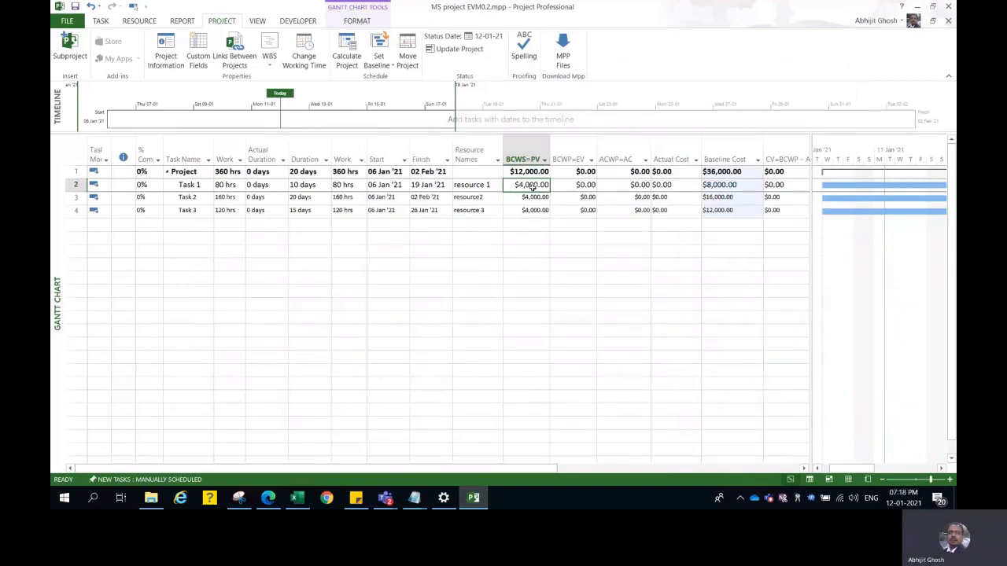
Set Task 1's percent complete to 20%
{"action": "left_click", "coordinate": [674, 185]}
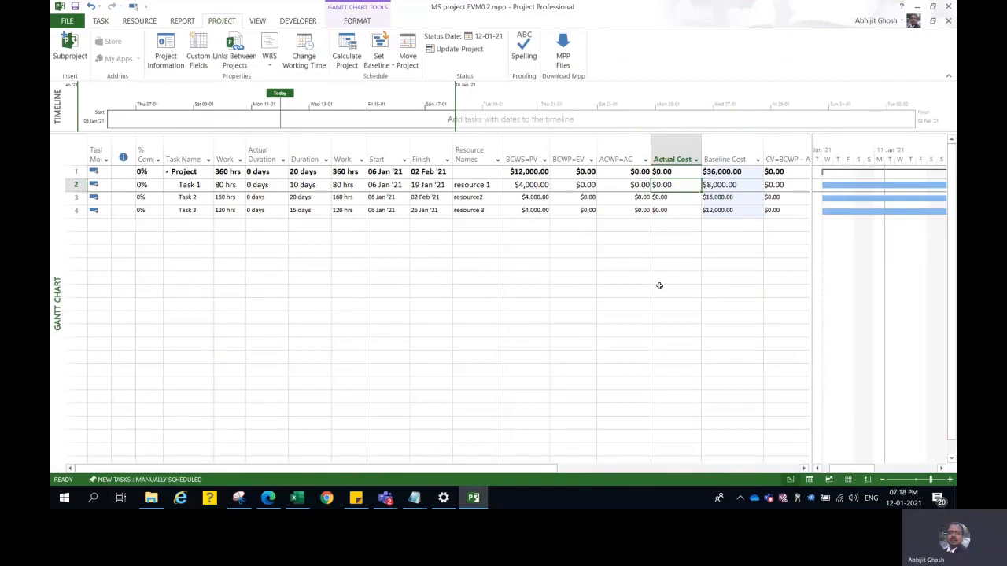
{"action": "left_click", "coordinate": [148, 186]}
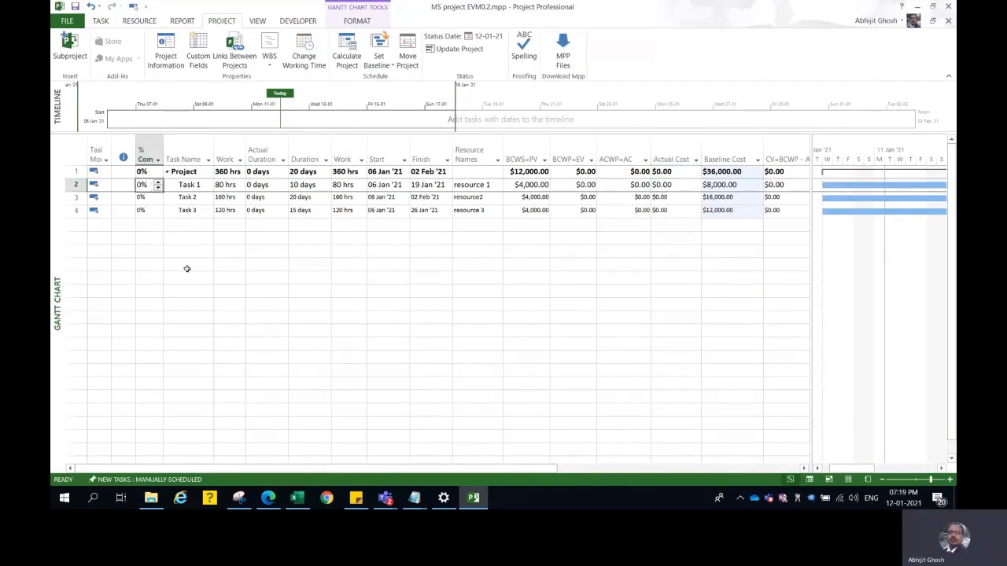
{"action": "type", "text": "20"}
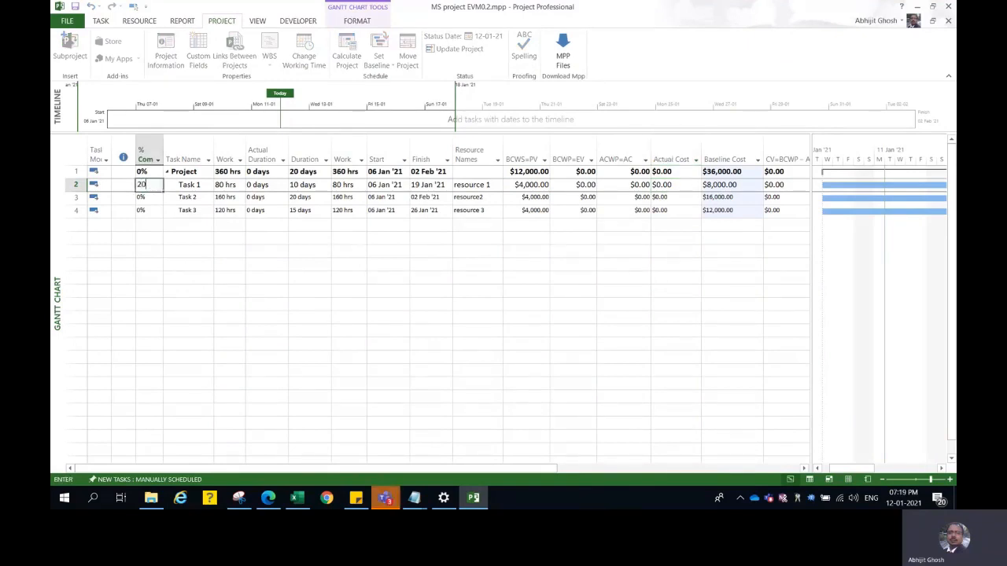
{"action": "key", "text": "Return"}
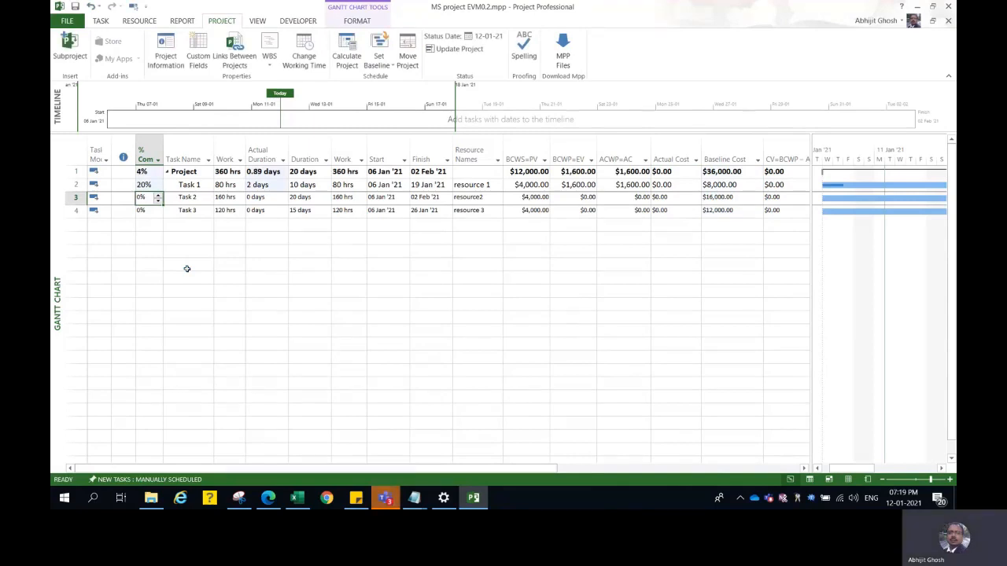
Examine the BCWP earned value formula in J8 of the Excel workbook, and compare it with Task 1's earned value in the project plan
{"action": "left_click", "coordinate": [296, 498]}
{"action": "left_click", "coordinate": [592, 238]}
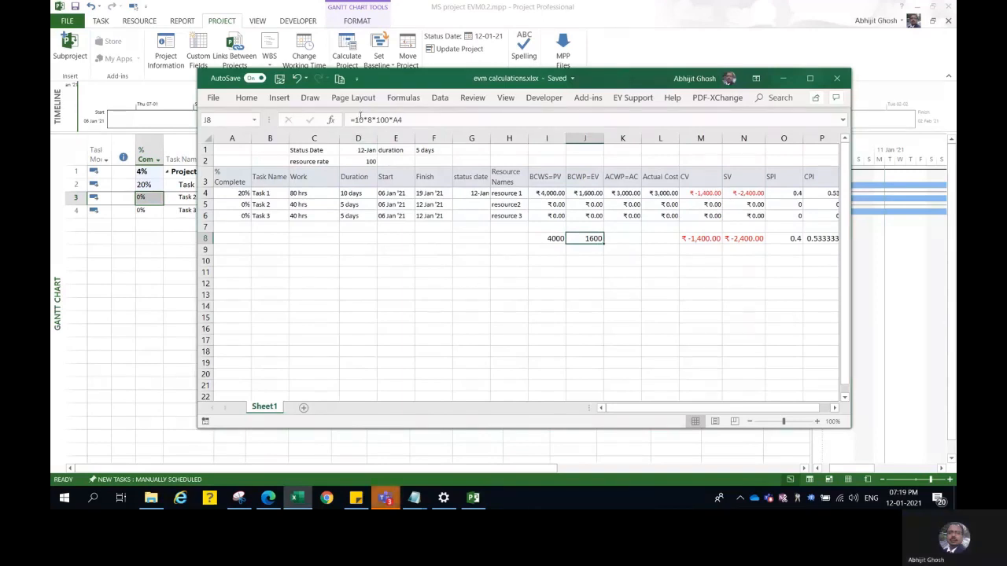
{"action": "left_click", "coordinate": [360, 119]}
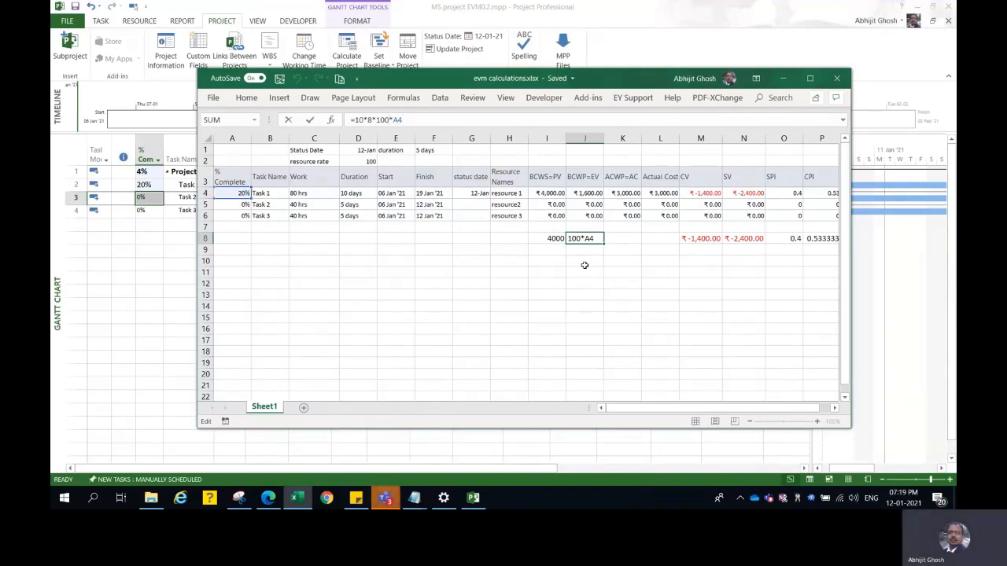
{"action": "key", "text": "Return"}
{"action": "left_click", "coordinate": [584, 237]}
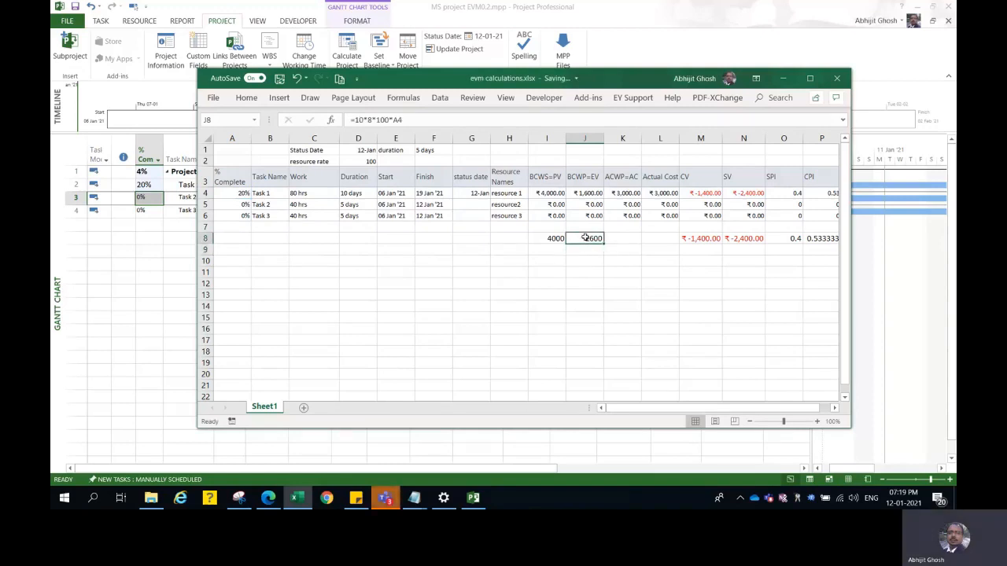
{"action": "left_click", "coordinate": [788, 80]}
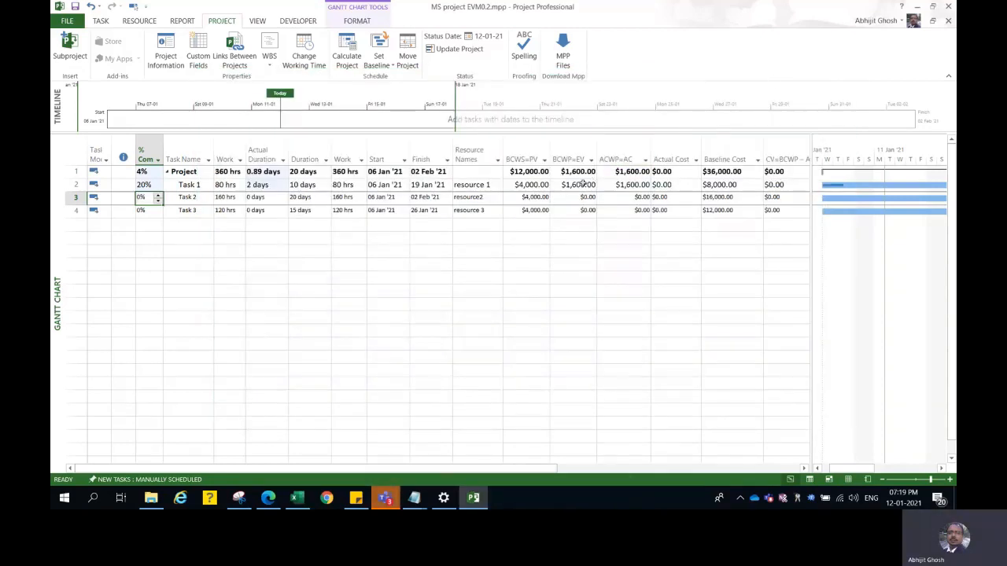
{"action": "left_click", "coordinate": [582, 184]}
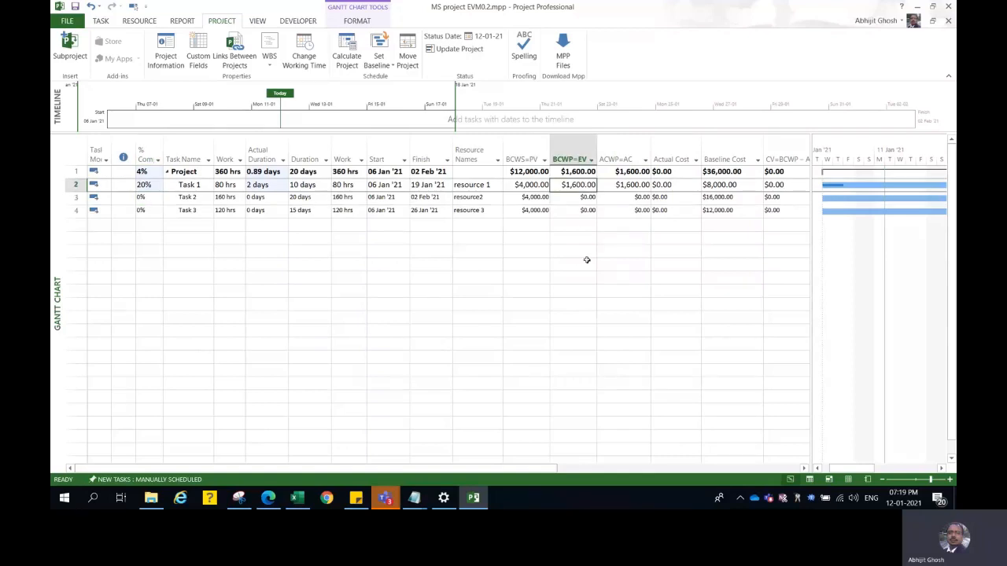
Set Task 1's actual cost to 3000
{"action": "left_click", "coordinate": [674, 184]}
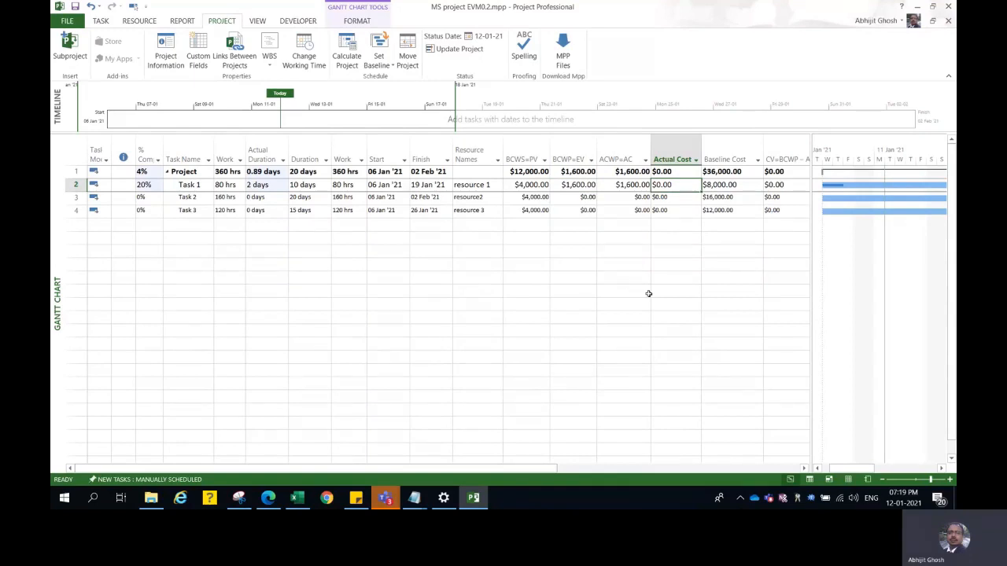
{"action": "type", "text": "3000"}
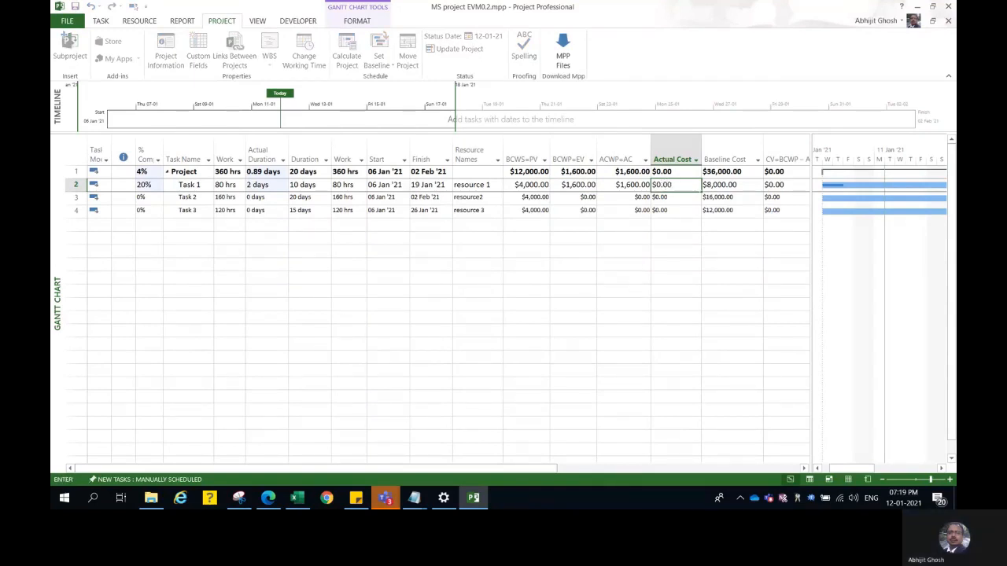
{"action": "key", "text": "Return"}
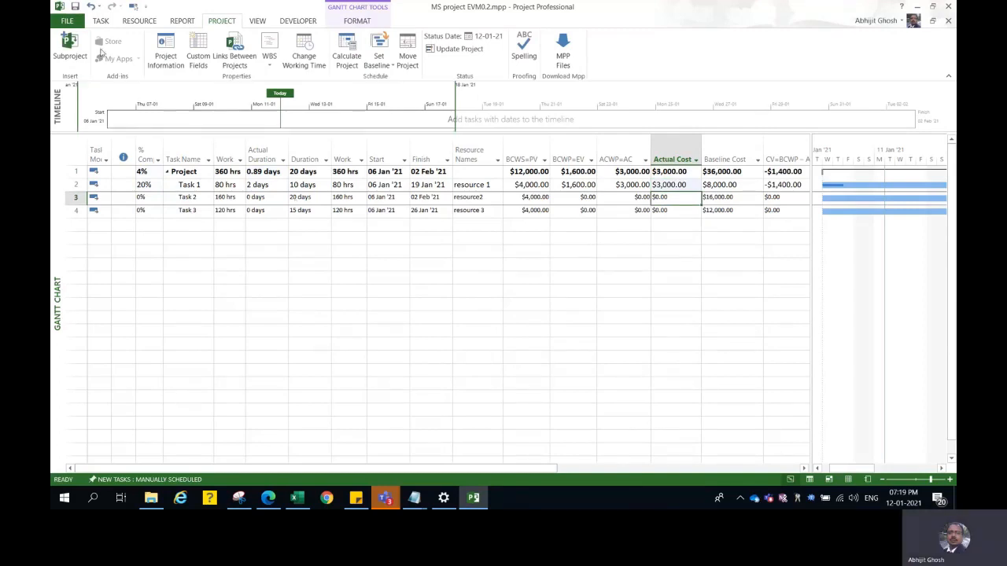
Check the schedule options for how this project calculates actual costs, and close the project options without changes
{"action": "left_click", "coordinate": [69, 22]}
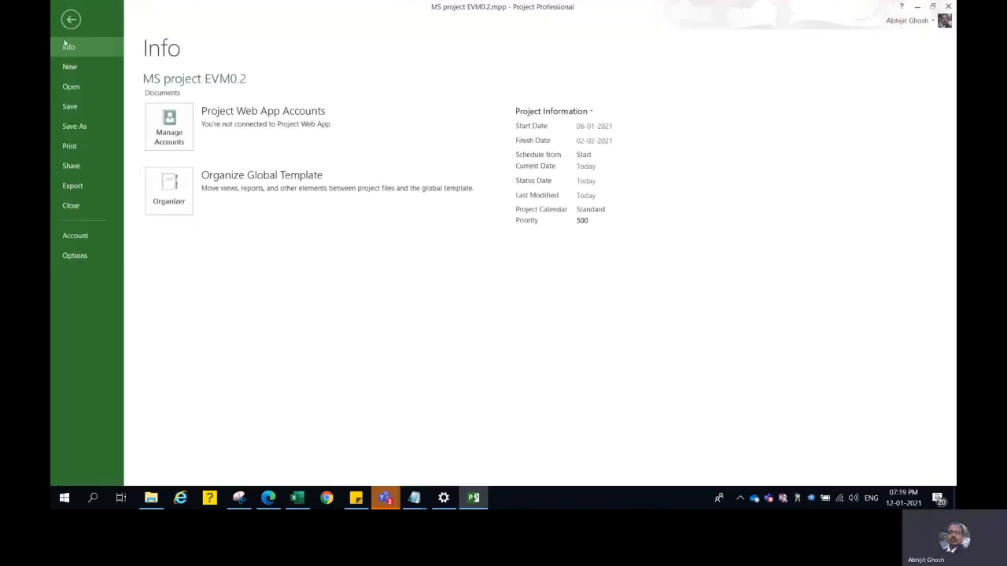
{"action": "left_click", "coordinate": [78, 260]}
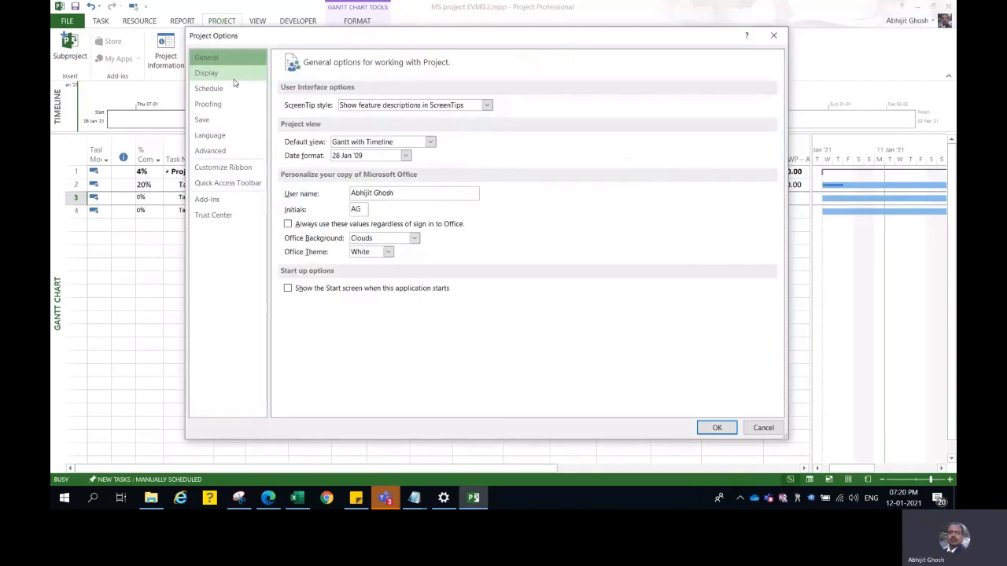
{"action": "left_click", "coordinate": [233, 78]}
{"action": "left_click", "coordinate": [232, 89]}
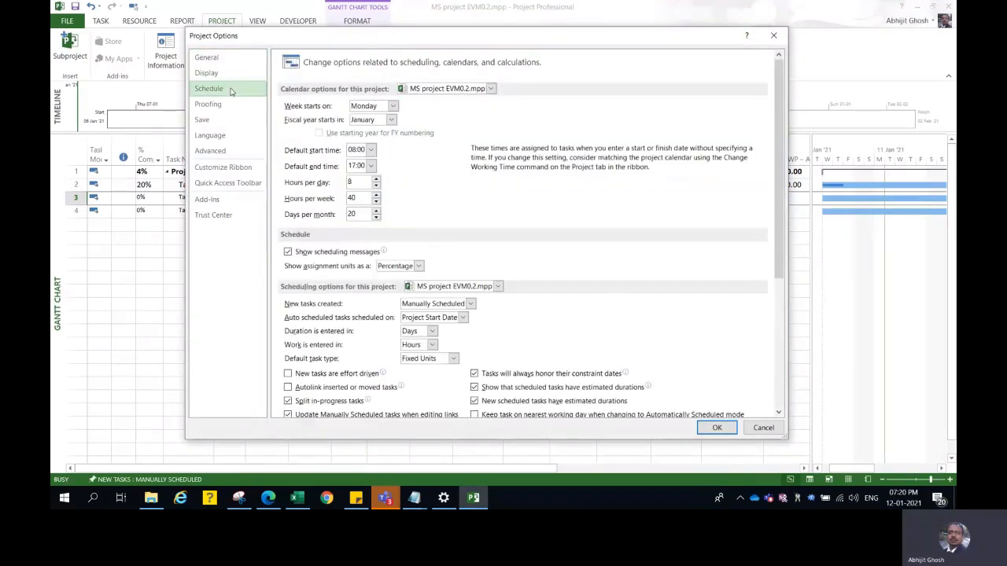
{"action": "scroll", "coordinate": [403, 315], "scroll_direction": "down", "scroll_amount": 5}
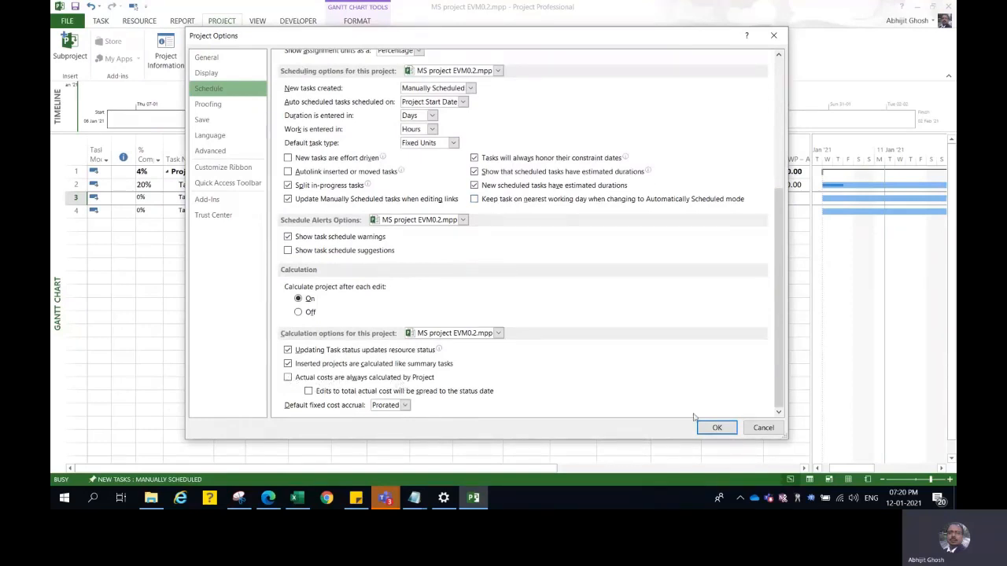
{"action": "left_click", "coordinate": [760, 428]}
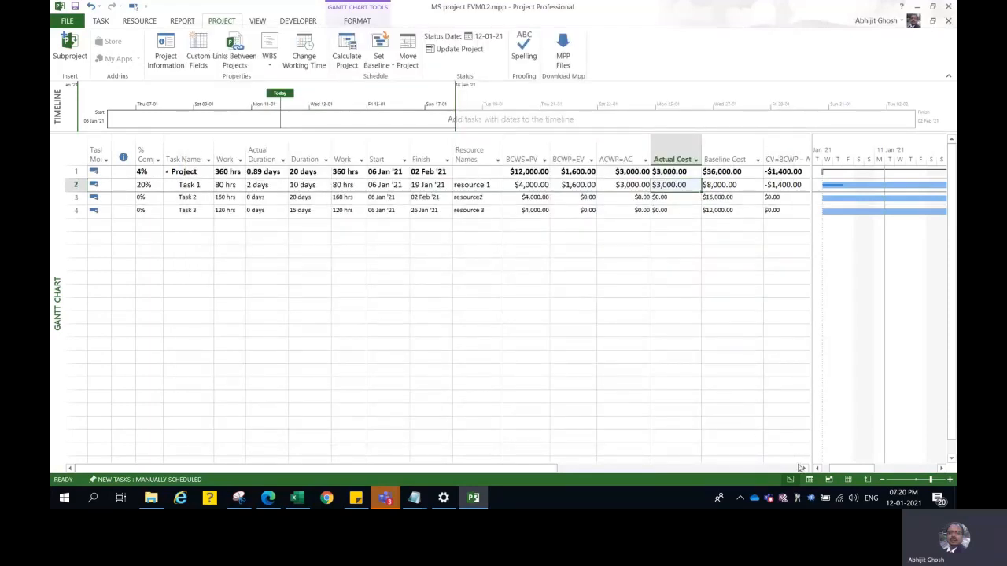
Examine Task 1's baseline cost and its cost variance among the CV, SV, SPI, CPI and EAC columns
{"action": "left_click", "coordinate": [723, 189]}
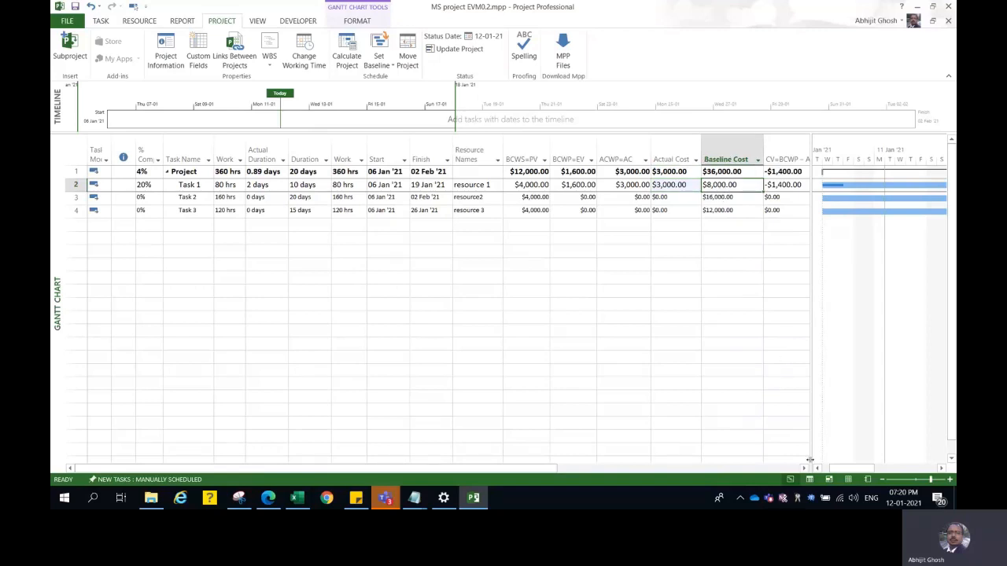
{"action": "left_click", "coordinate": [804, 470]}
{"action": "left_click", "coordinate": [805, 469]}
{"action": "left_click", "coordinate": [805, 469]}
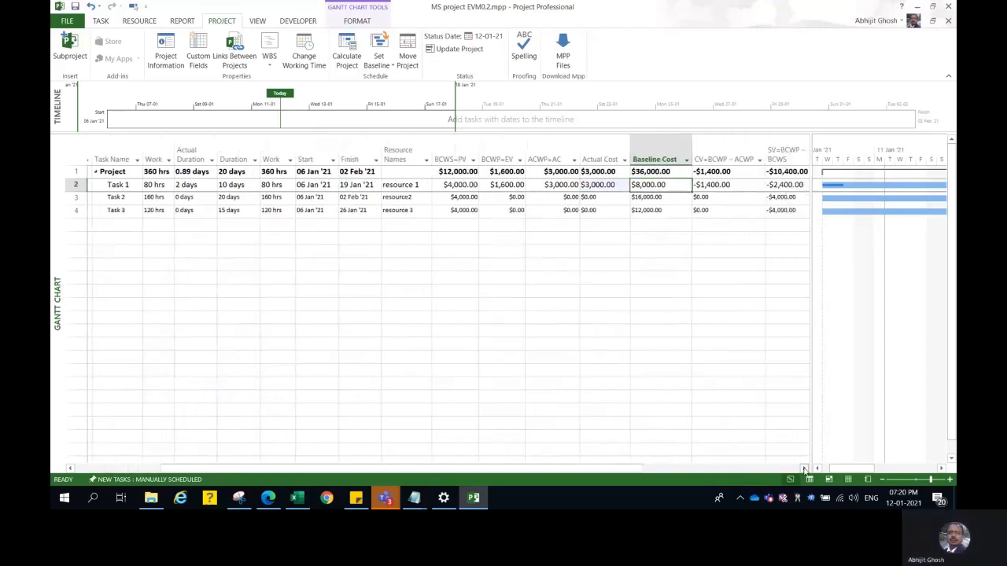
{"action": "left_click", "coordinate": [805, 470]}
{"action": "left_click", "coordinate": [805, 470]}
{"action": "left_click", "coordinate": [805, 470]}
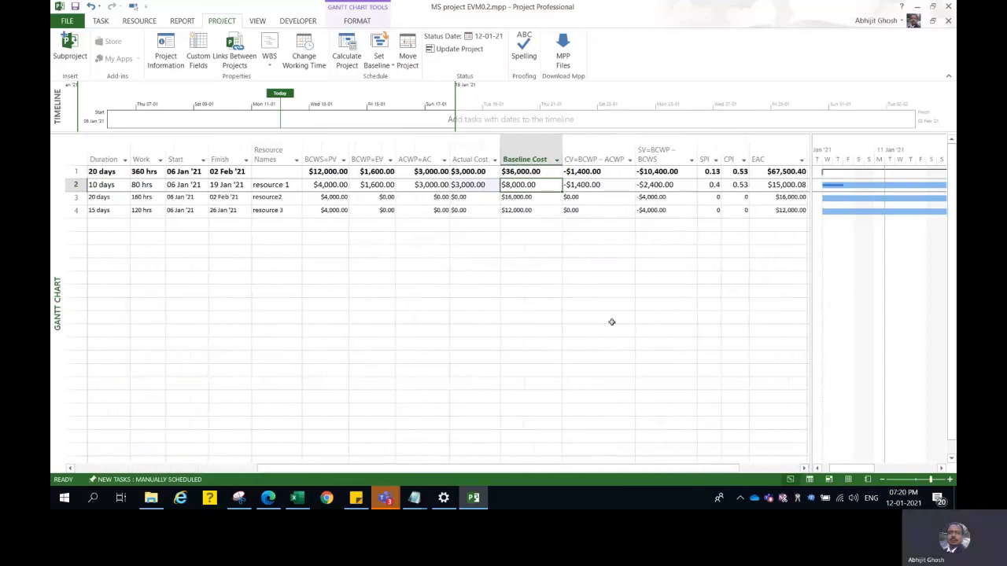
{"action": "left_click", "coordinate": [582, 186]}
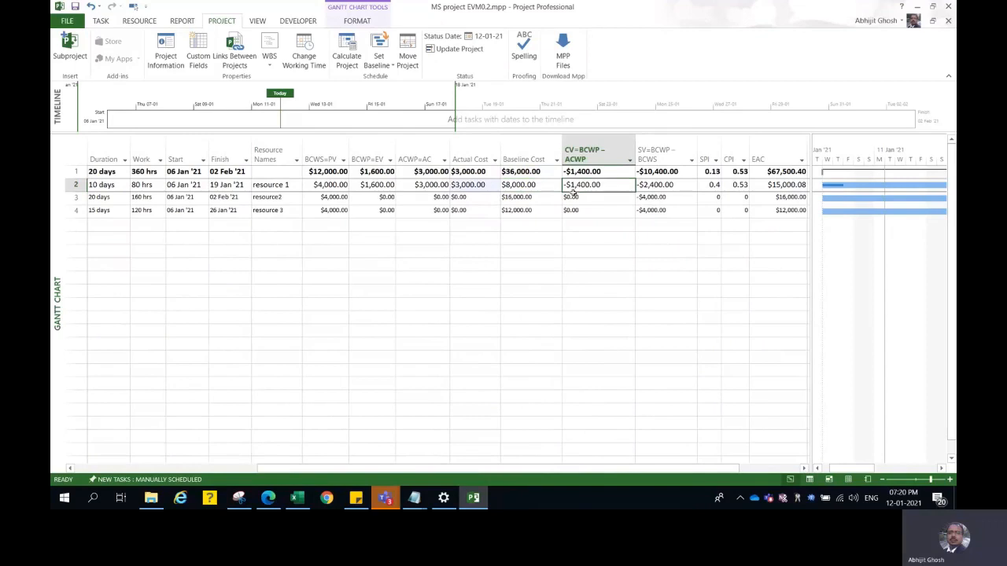
Compare Task 1's planned value, earned value and actual cost with its cost variance and schedule variance
{"action": "left_click", "coordinate": [323, 187]}
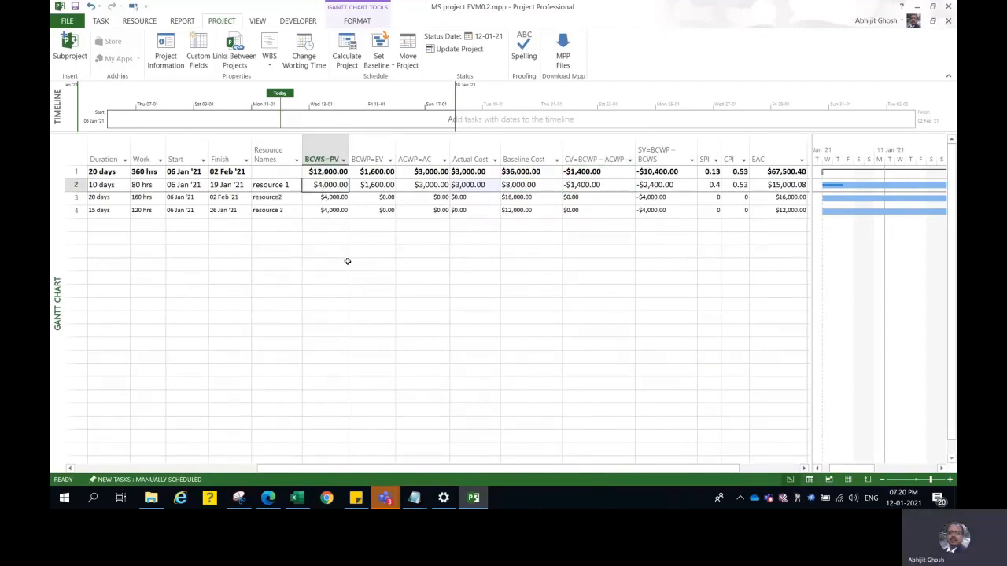
{"action": "left_click", "coordinate": [368, 186]}
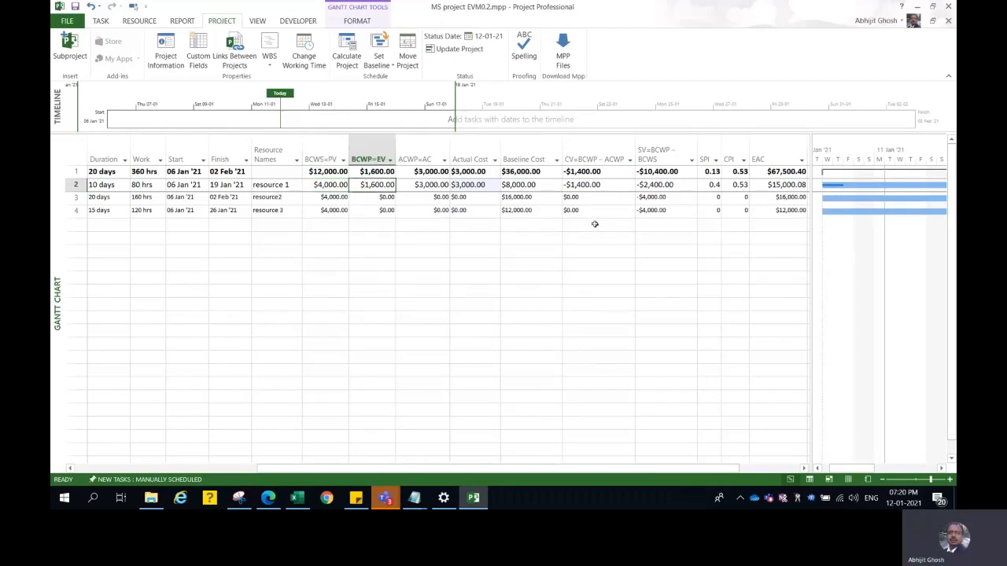
{"action": "left_click", "coordinate": [580, 187]}
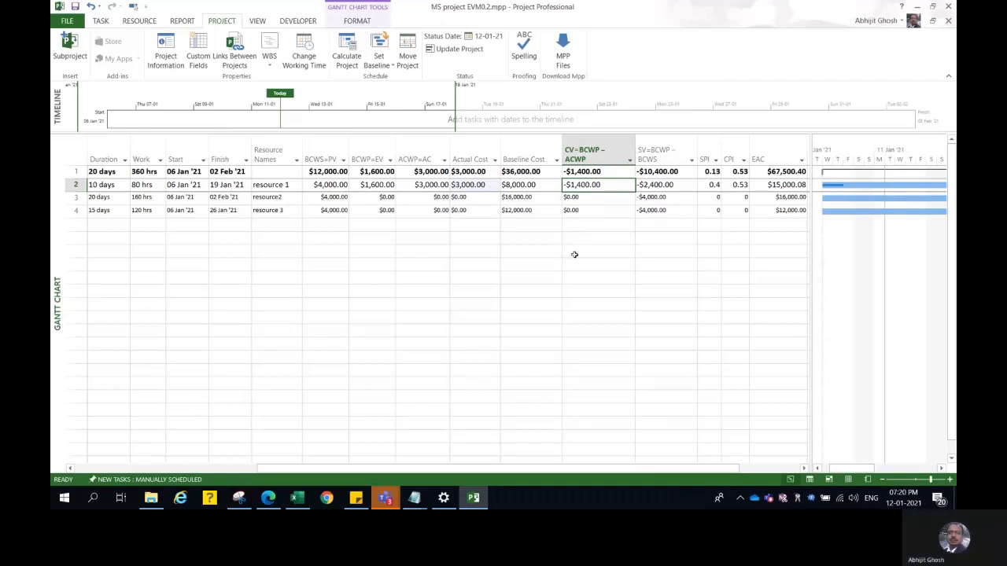
{"action": "left_click", "coordinate": [463, 187]}
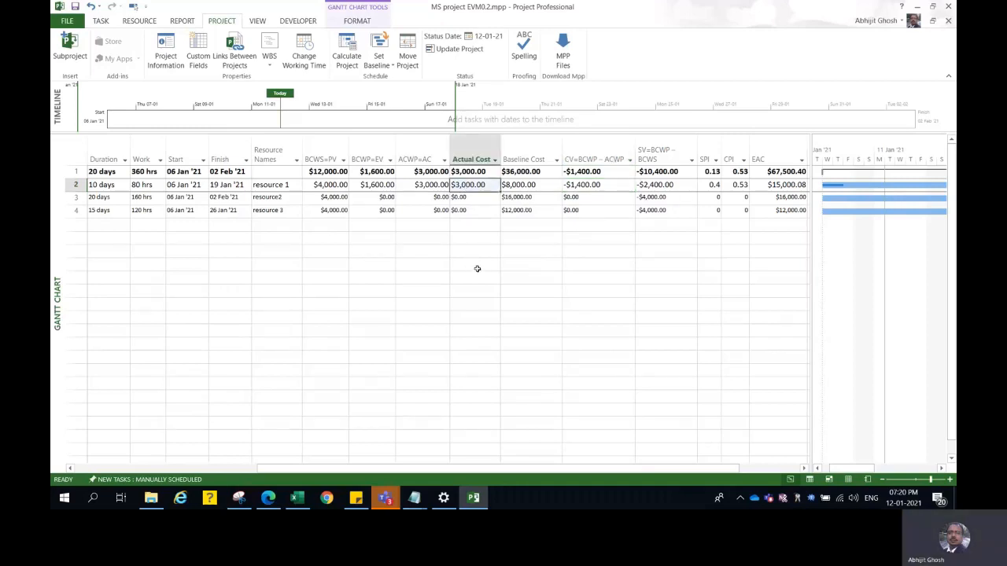
{"action": "left_click", "coordinate": [370, 185]}
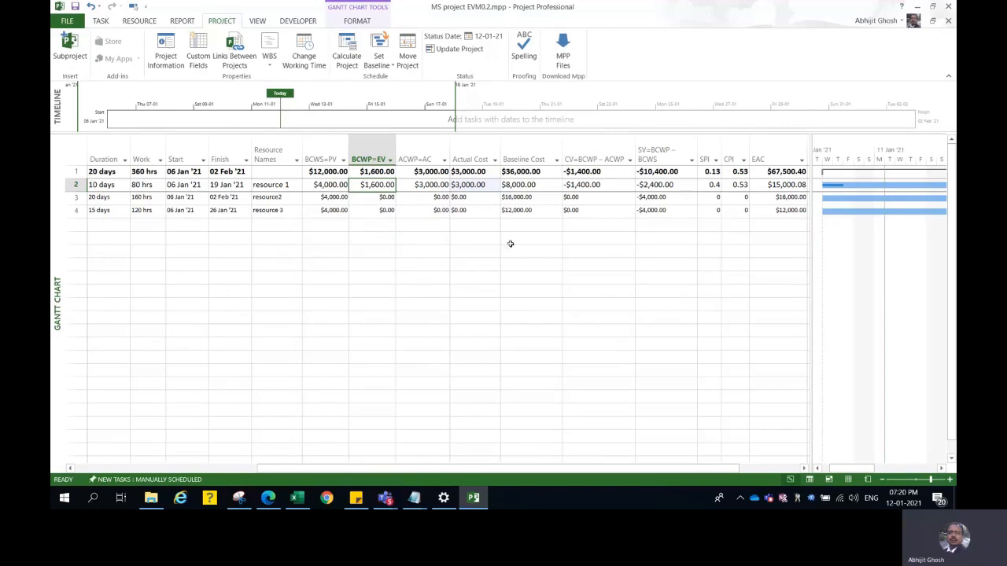
{"action": "left_click", "coordinate": [582, 186]}
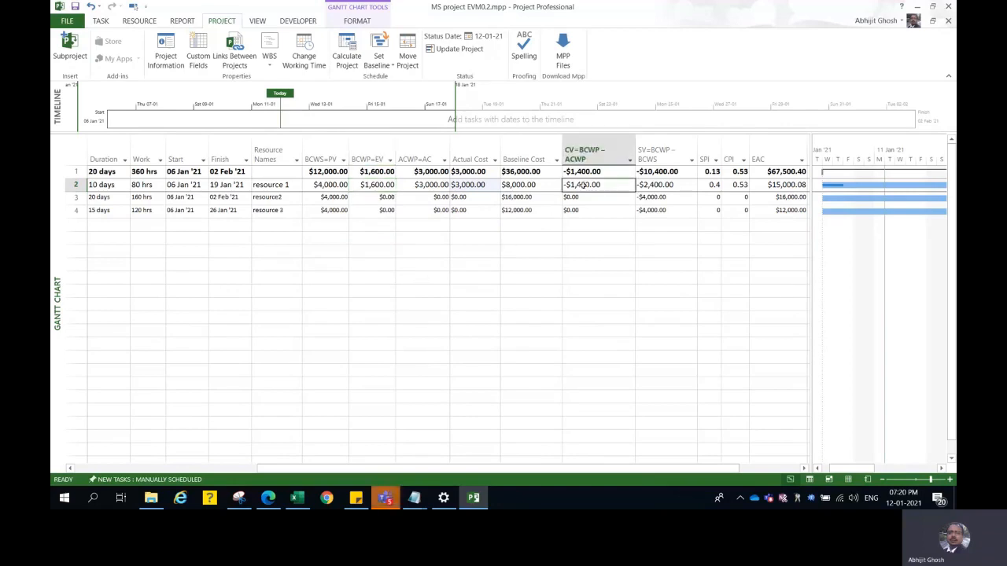
{"action": "left_click", "coordinate": [470, 186]}
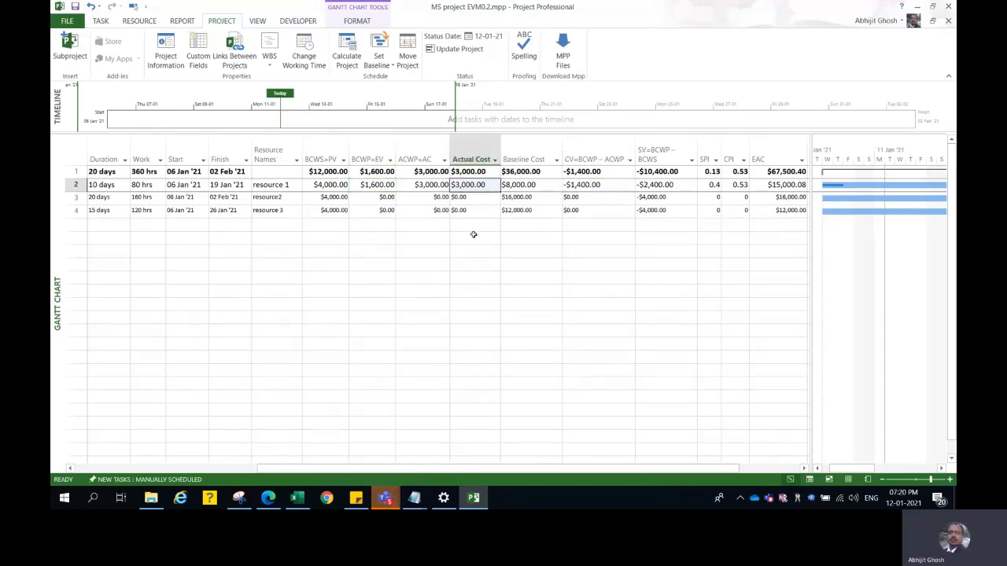
{"action": "left_click", "coordinate": [372, 186]}
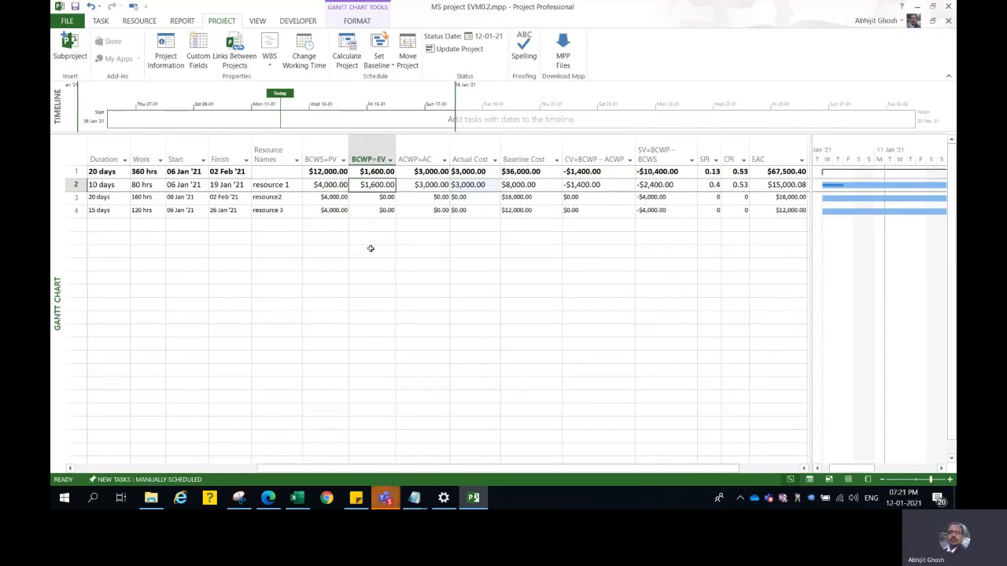
{"action": "left_click", "coordinate": [652, 187]}
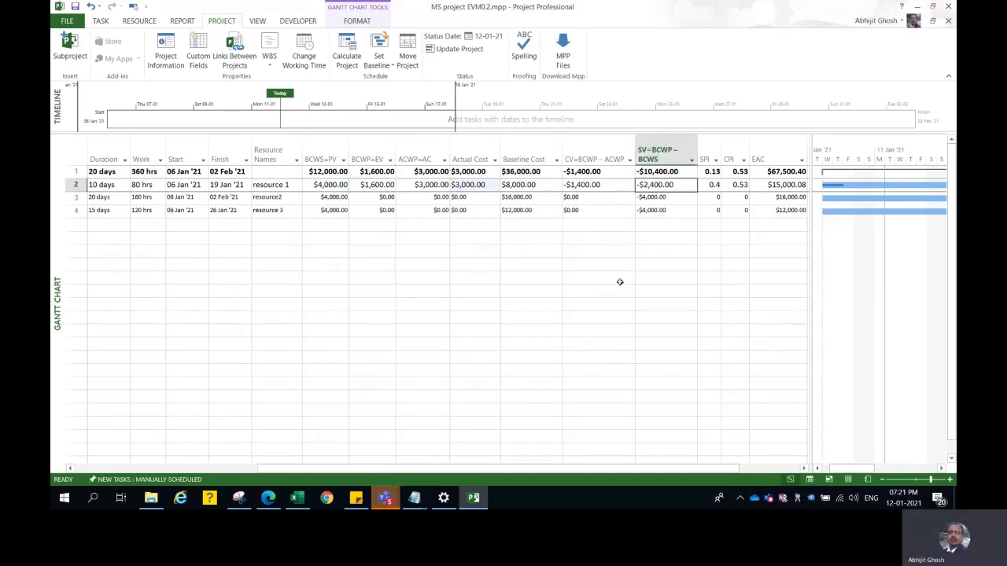
Trace Task 1's schedule variance back to its planned value and earned value, and check the CPI column's definition
{"action": "left_click", "coordinate": [327, 187]}
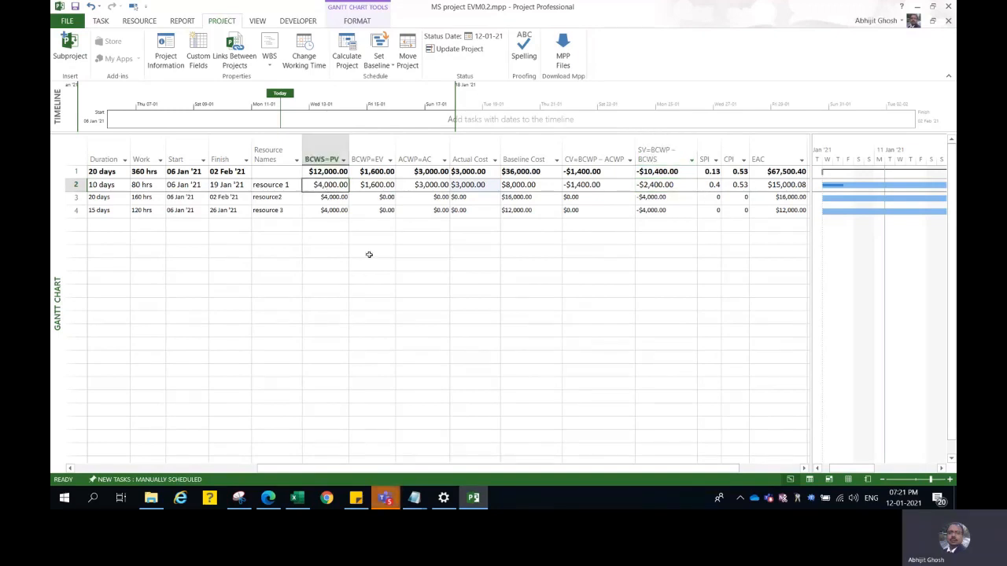
{"action": "left_click", "coordinate": [377, 186]}
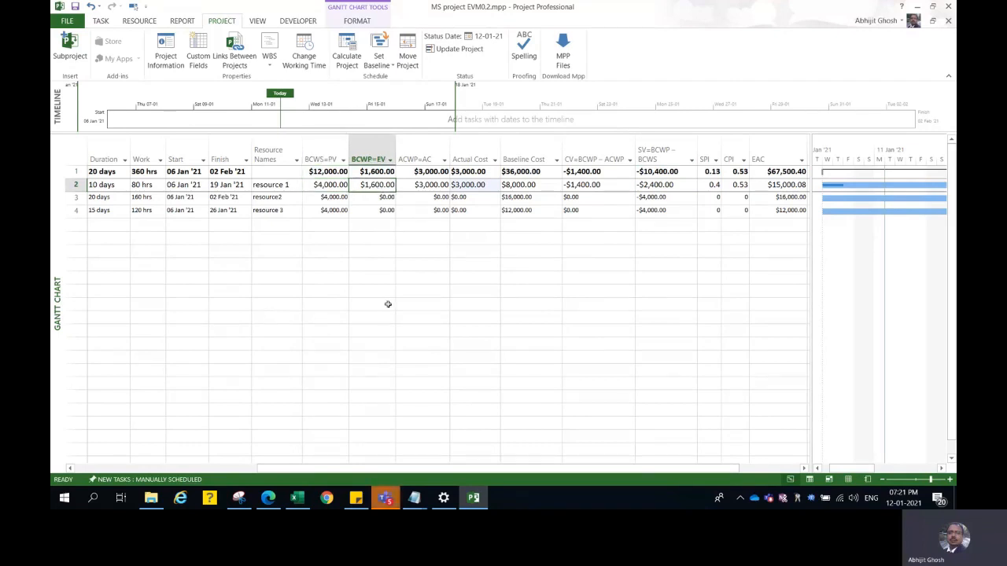
{"action": "left_click", "coordinate": [669, 184]}
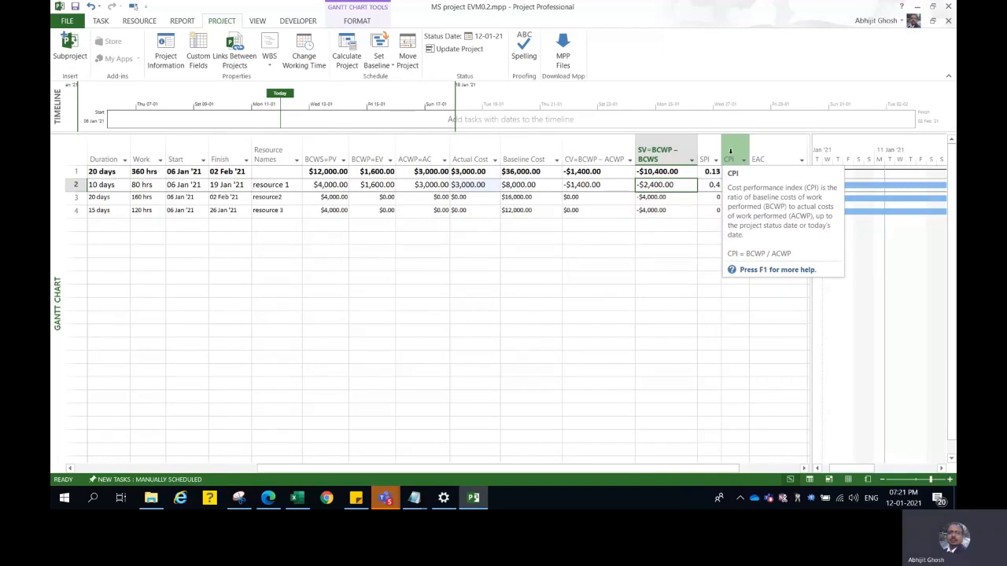
Check the status date in the project information and close it without changes
{"action": "left_click_drag", "start_coordinate": [623, 471], "coordinate": [501, 470]}
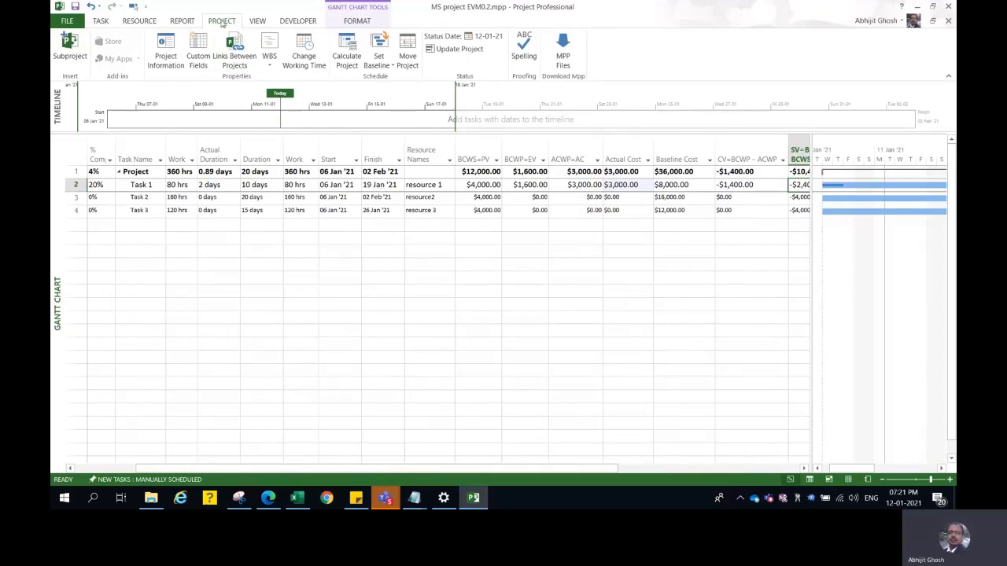
{"action": "left_click", "coordinate": [165, 48]}
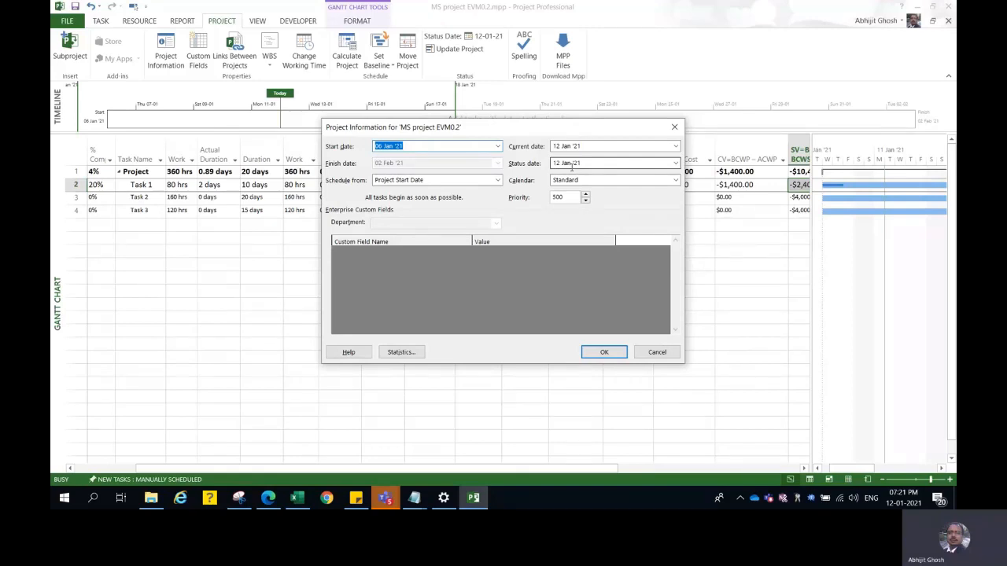
{"action": "left_click", "coordinate": [611, 352]}
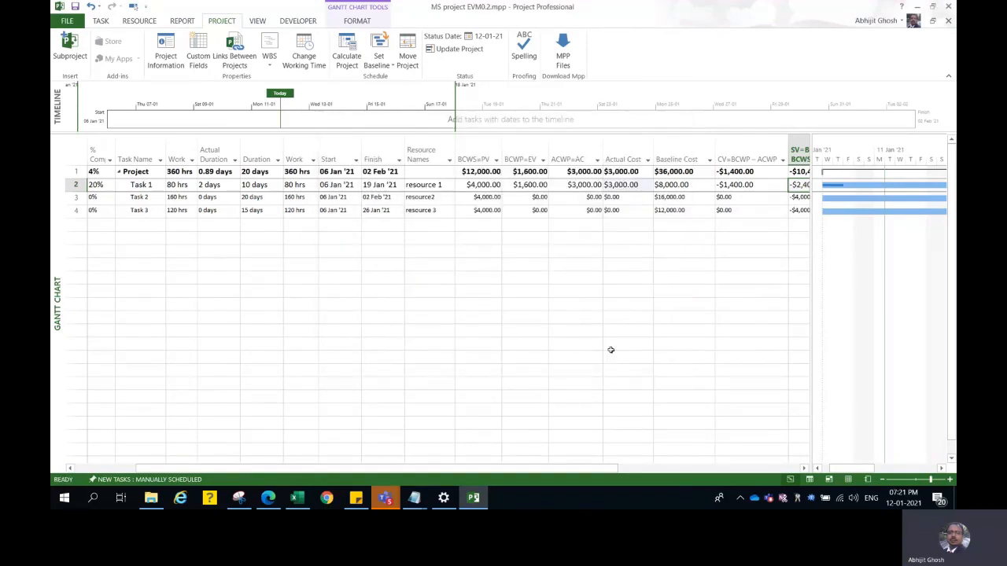
Check Task 1's planned value against the formula in cell I8 of evm calculations.xlsx in Excel, leaving the formula unchanged
{"action": "left_click", "coordinate": [481, 186]}
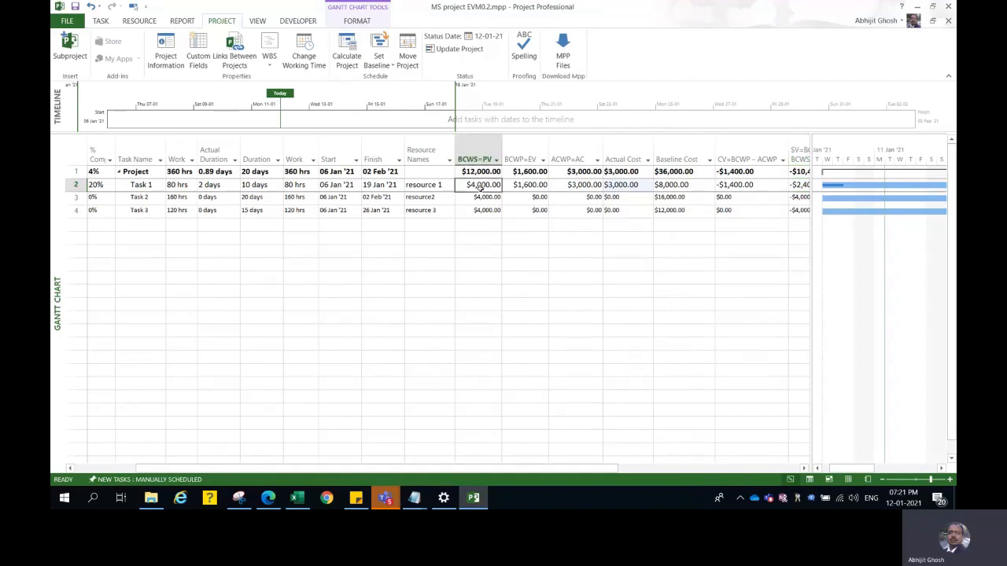
{"action": "left_click", "coordinate": [298, 499]}
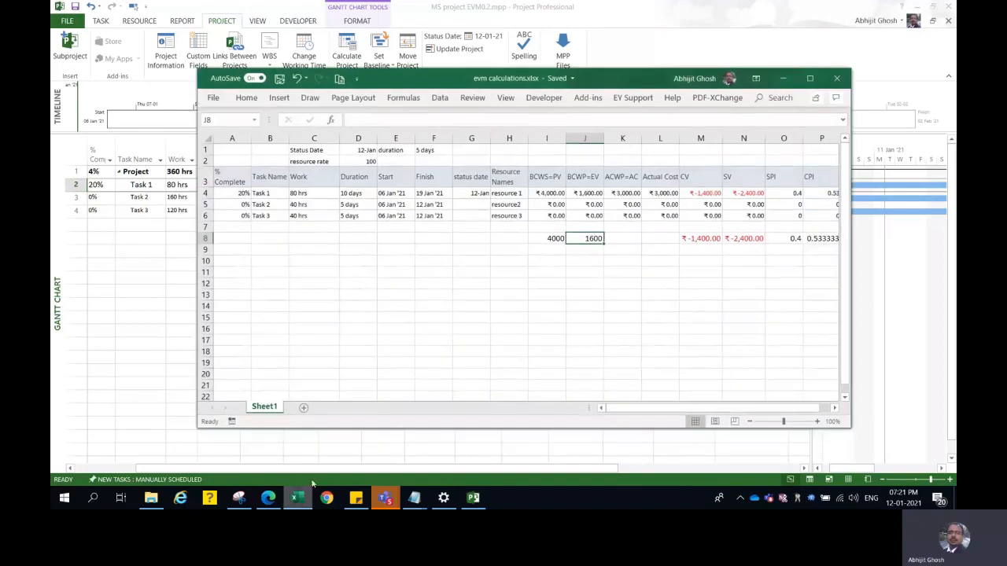
{"action": "left_click", "coordinate": [555, 238]}
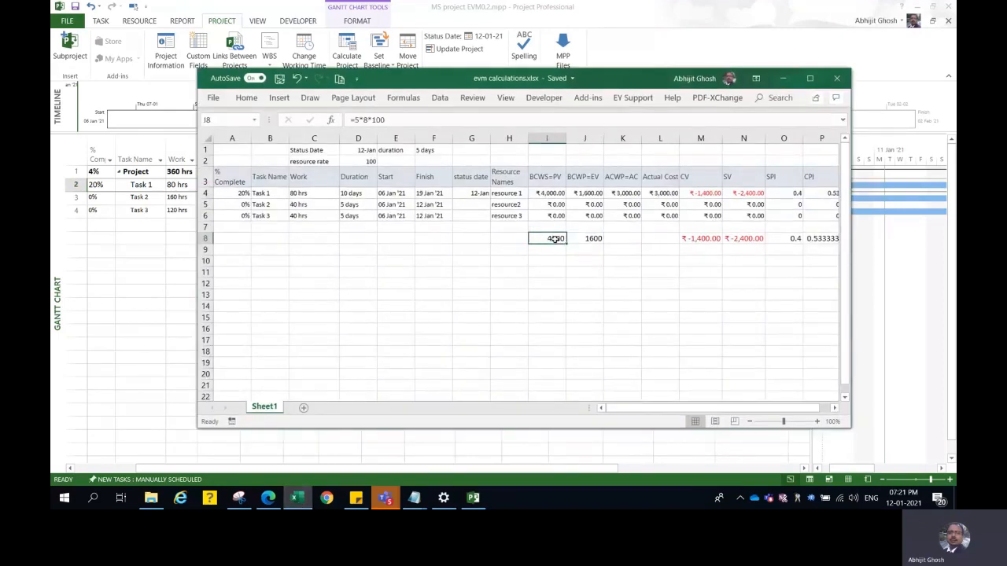
{"action": "left_click", "coordinate": [386, 119]}
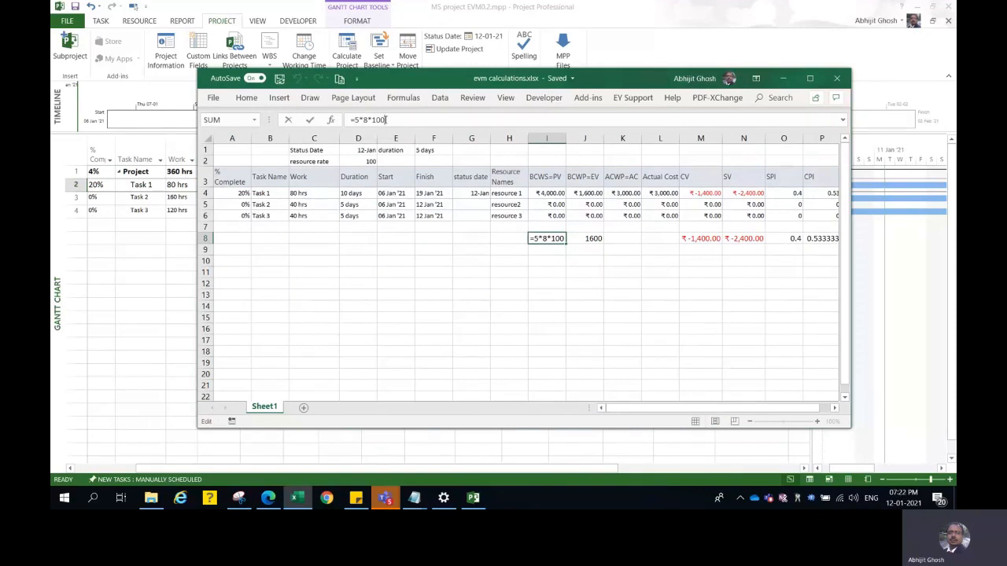
{"action": "key", "text": "Escape"}
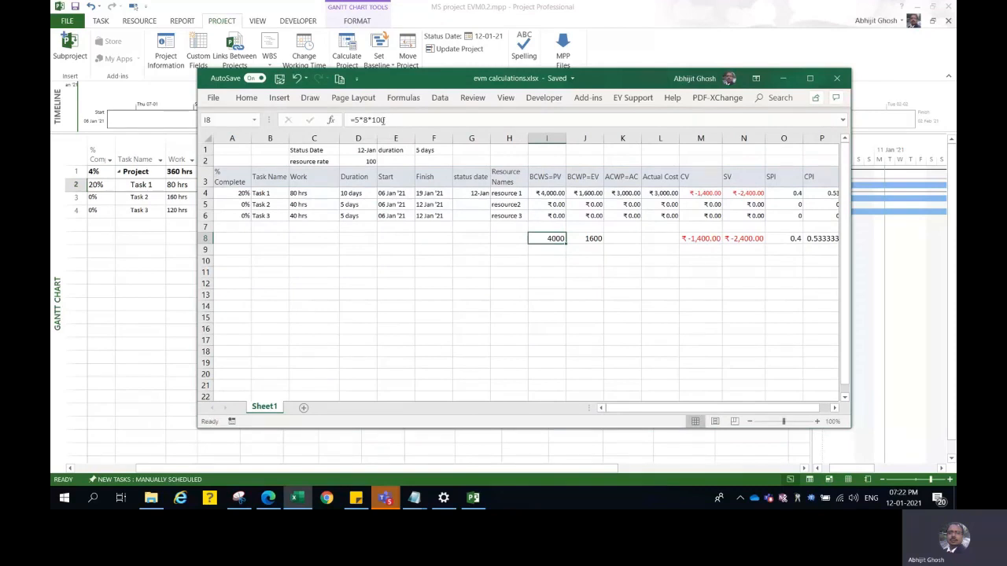
Examine Task 1's percent complete in cell A4 and the earned value formula in cell J8 that uses it
{"action": "left_click", "coordinate": [241, 193]}
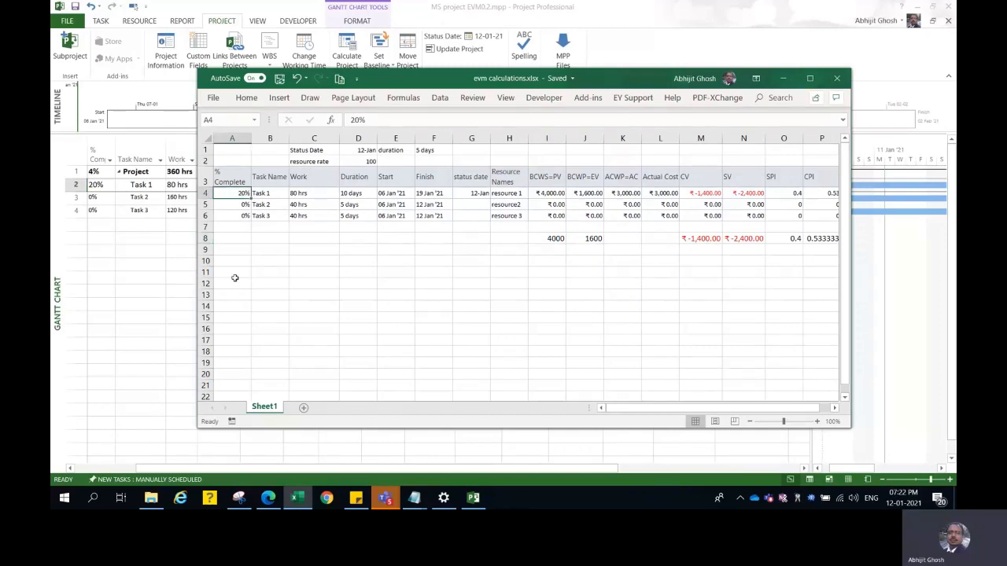
{"action": "left_click", "coordinate": [584, 238]}
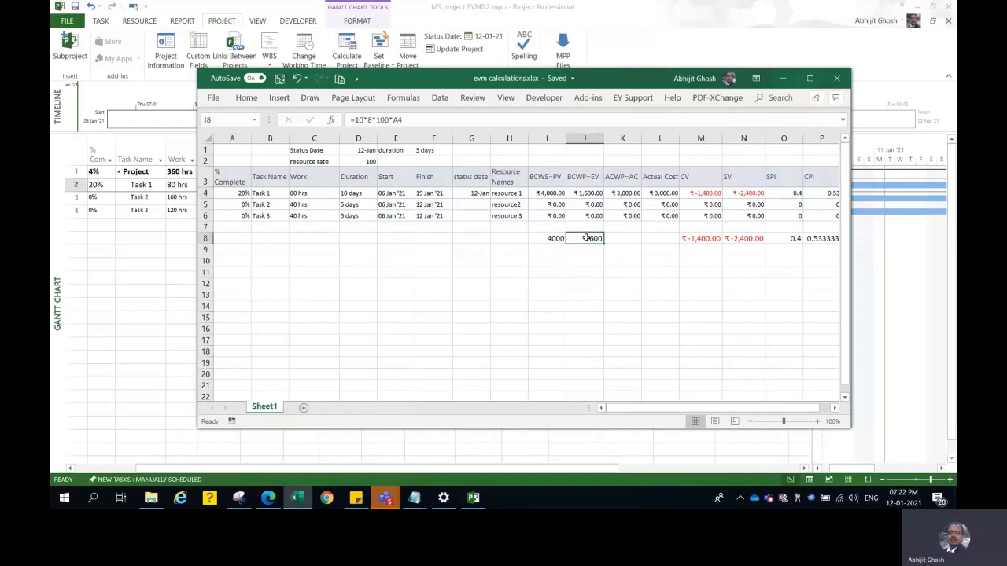
{"action": "left_click", "coordinate": [391, 120]}
{"action": "left_click_drag", "start_coordinate": [391, 120], "coordinate": [364, 118]}
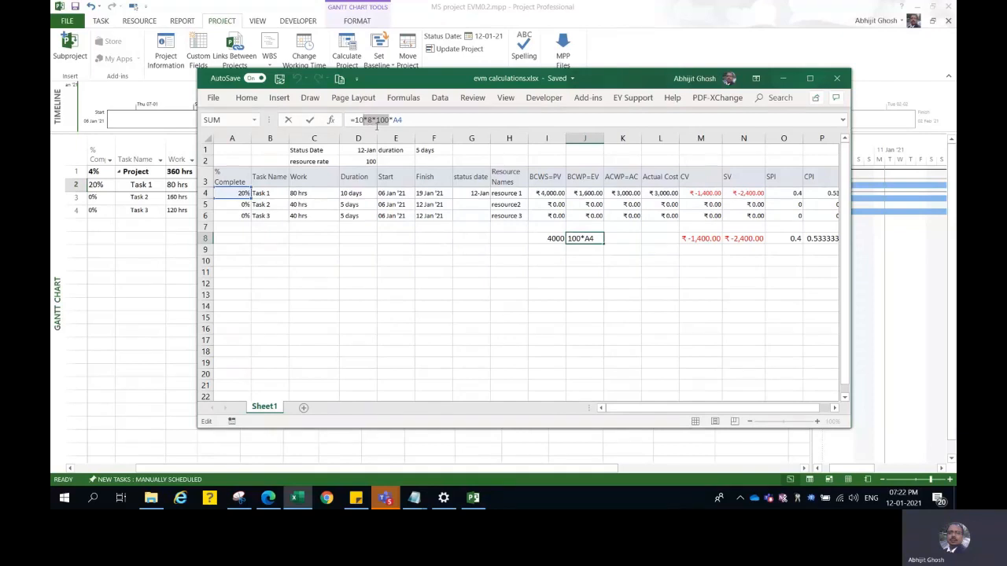
{"action": "left_click", "coordinate": [377, 122]}
{"action": "key", "text": "ctrl+Return"}
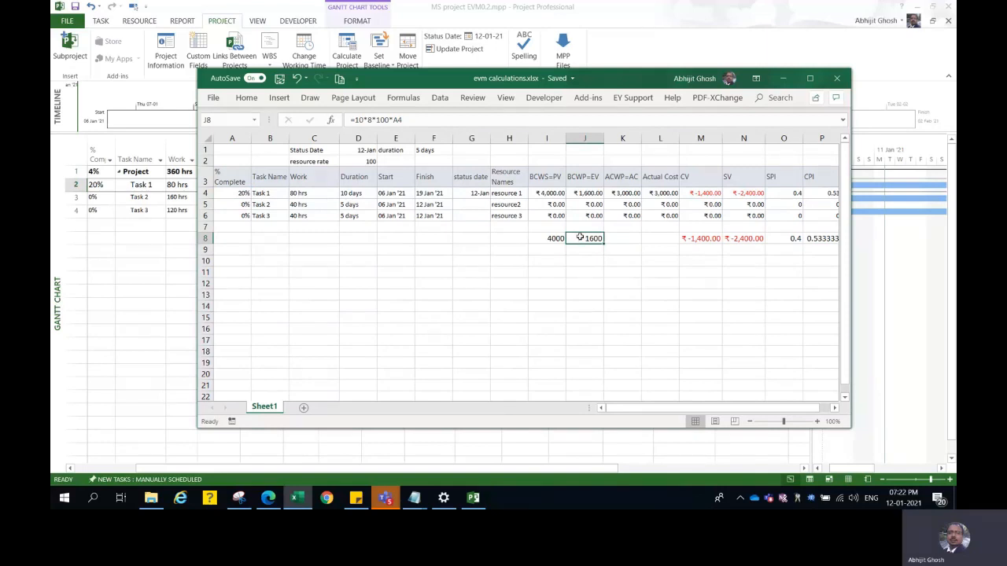
Examine the cost variance formula in cell M8 and the schedule variance formula in cell N8 with the cells they reference
{"action": "left_click", "coordinate": [698, 238]}
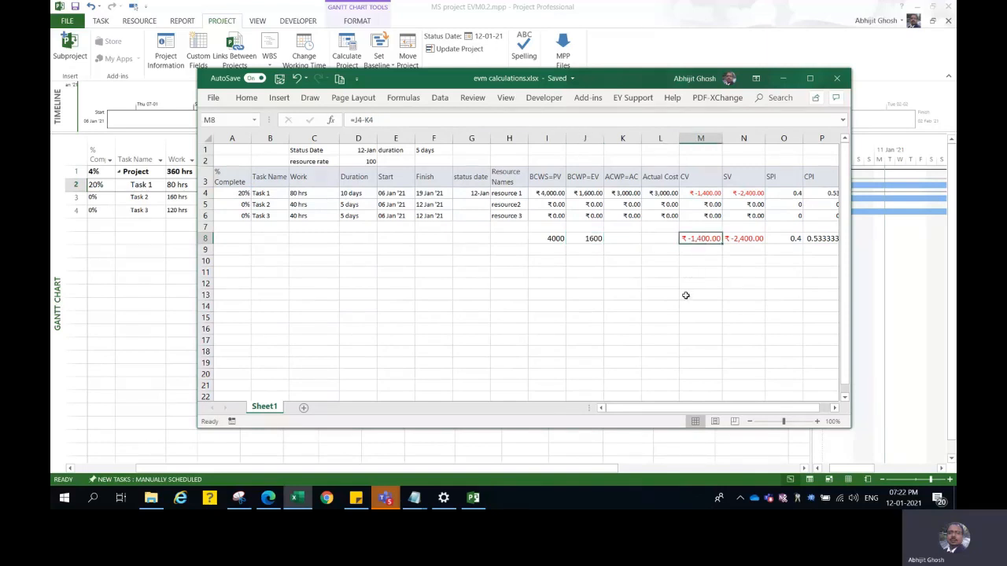
{"action": "double_click", "coordinate": [700, 240]}
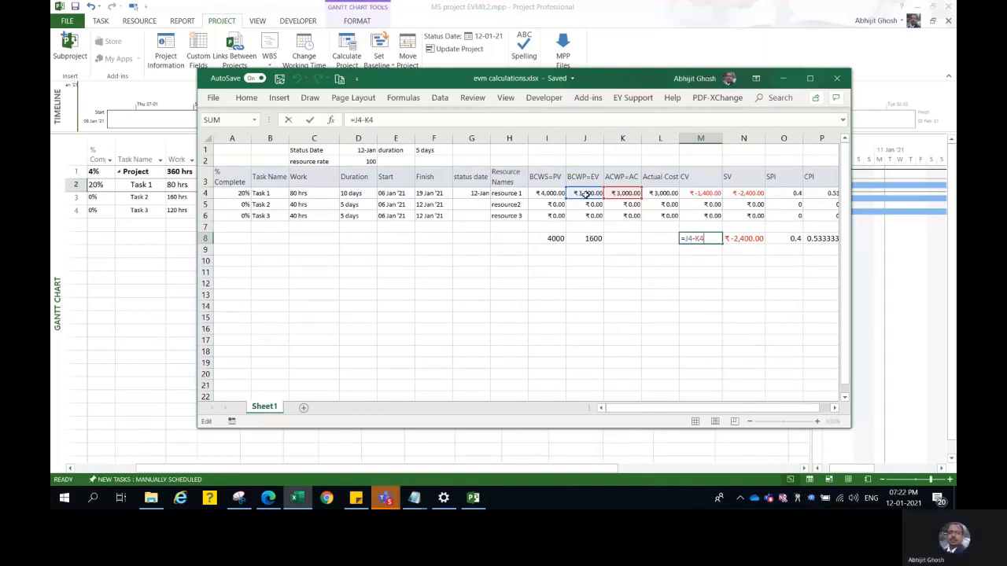
{"action": "key", "text": "ctrl+Return"}
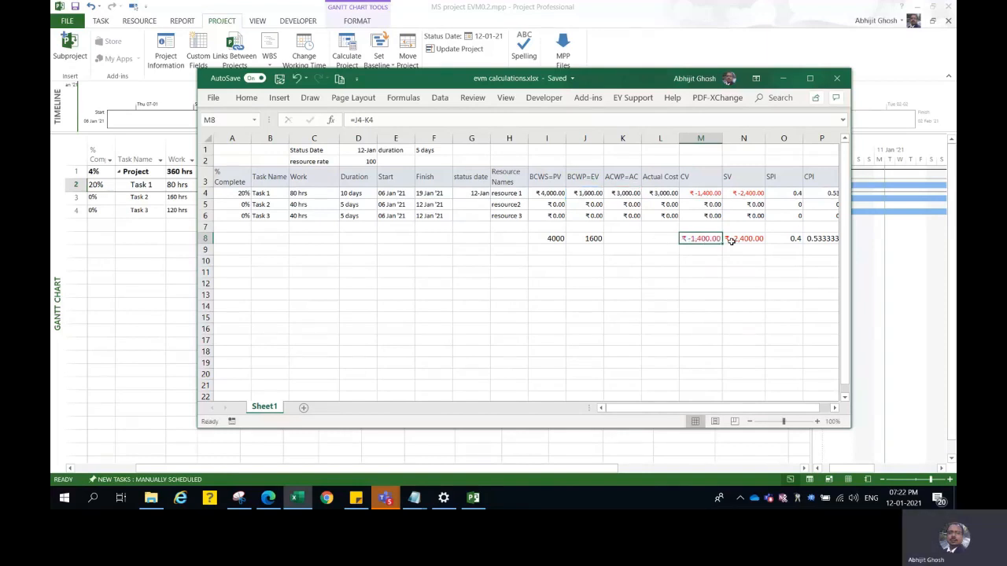
{"action": "left_click", "coordinate": [731, 240]}
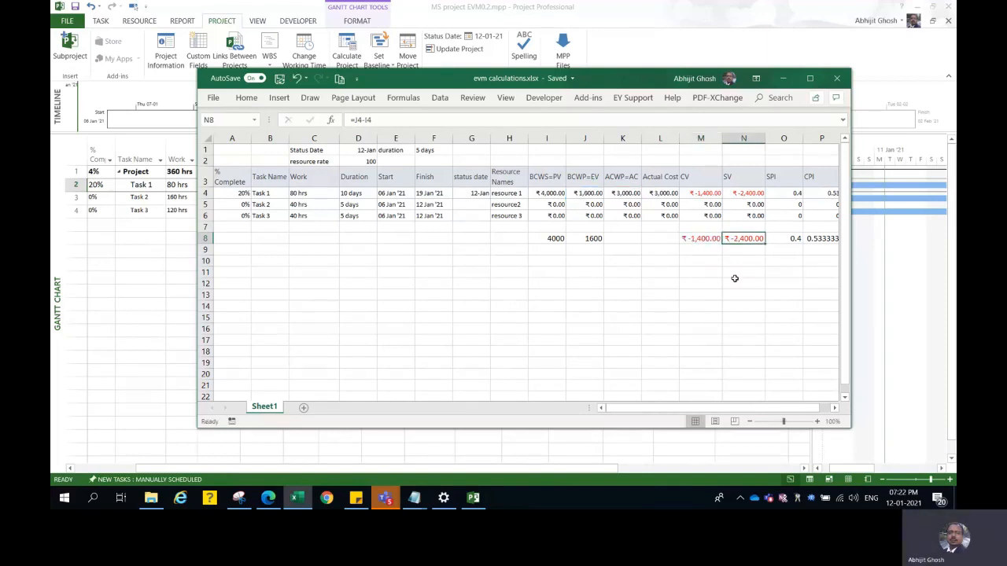
{"action": "double_click", "coordinate": [742, 240]}
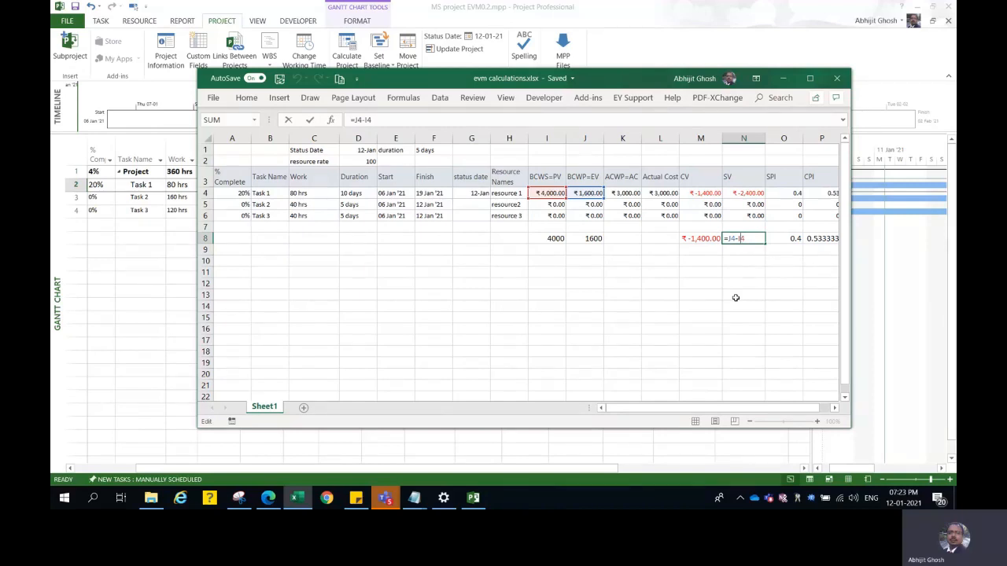
{"action": "key", "text": "ctrl+Return"}
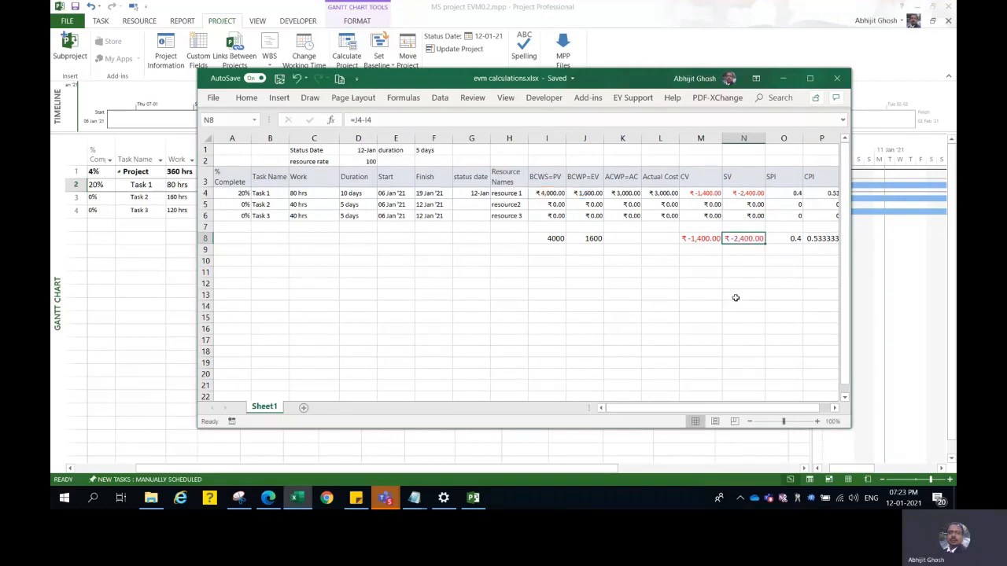
Examine the SPI formula in cell O8, and return to the project plan in Microsoft Project
{"action": "left_click", "coordinate": [794, 237]}
{"action": "double_click", "coordinate": [793, 237]}
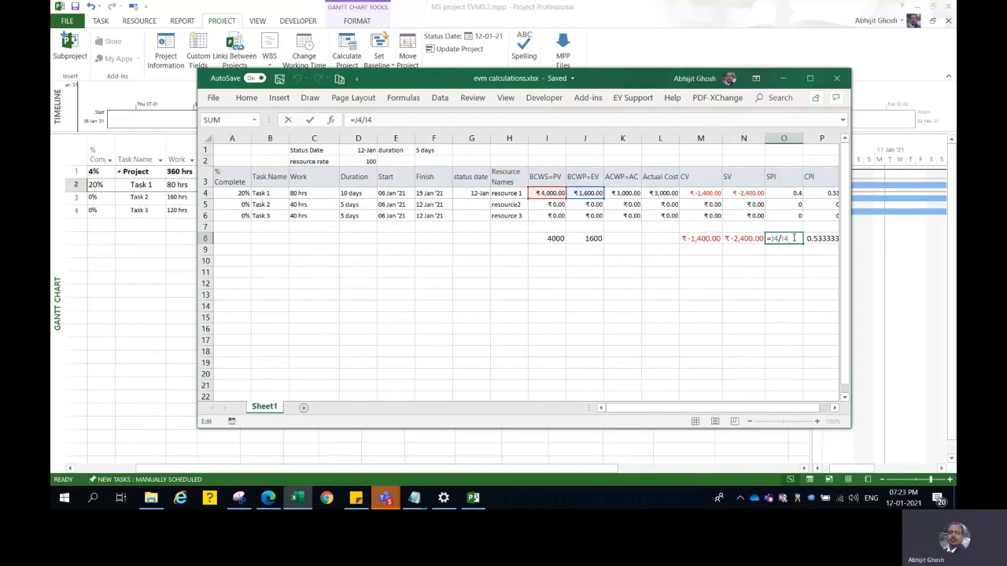
{"action": "key", "text": "ctrl+Return"}
{"action": "left_click", "coordinate": [783, 78]}
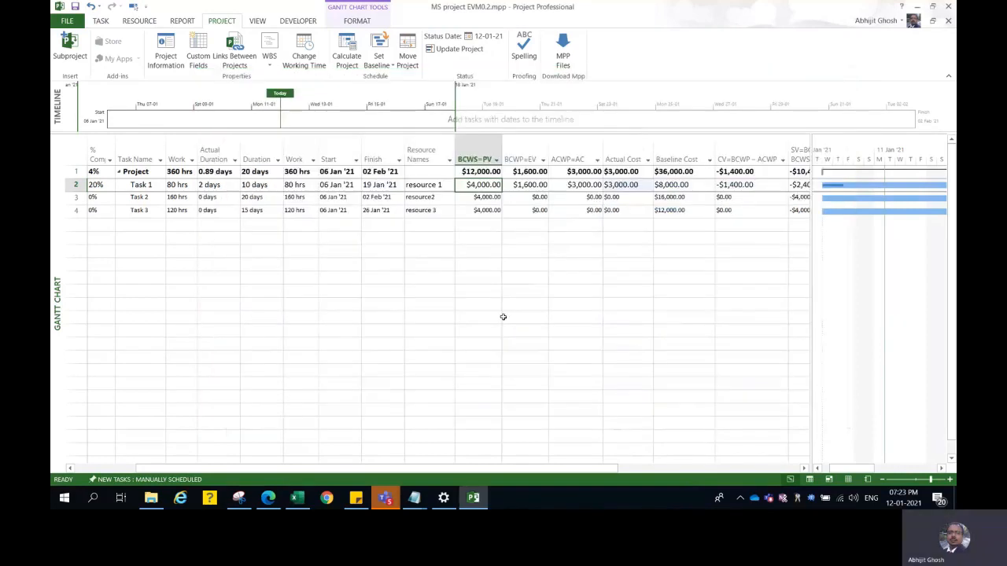